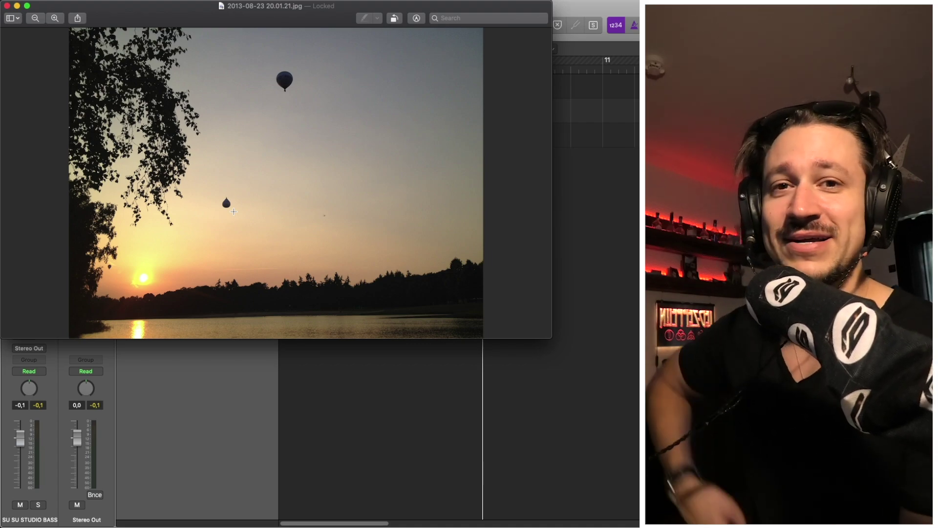
Close the photo window and play the project from the start
click(7, 5)
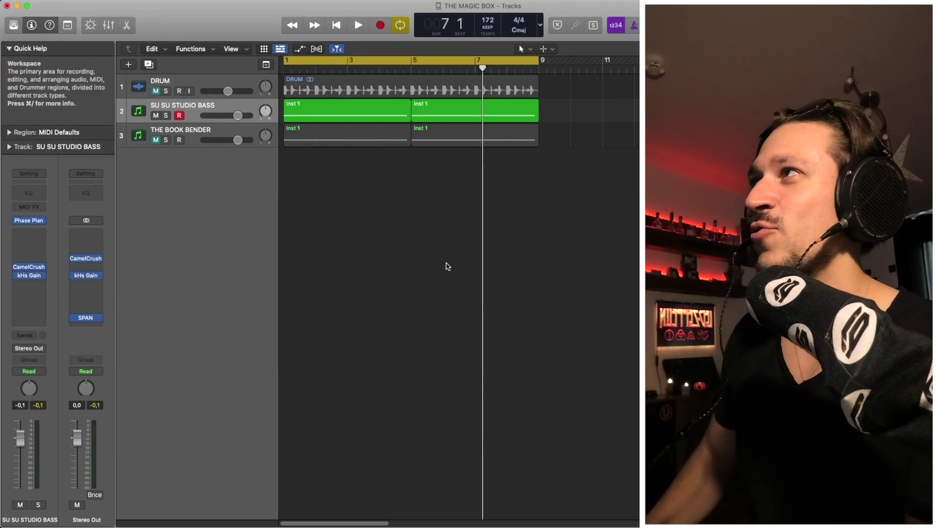
key(Return)
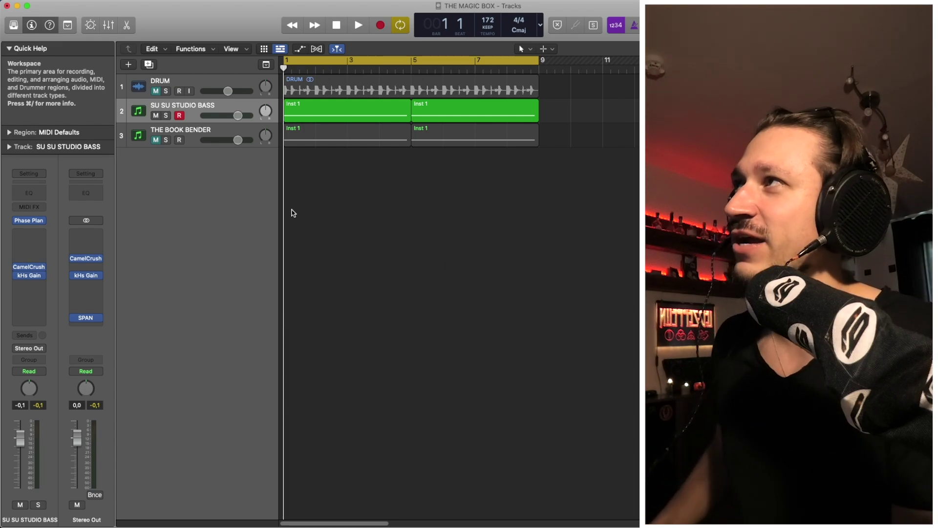
mouse_move(33, 224)
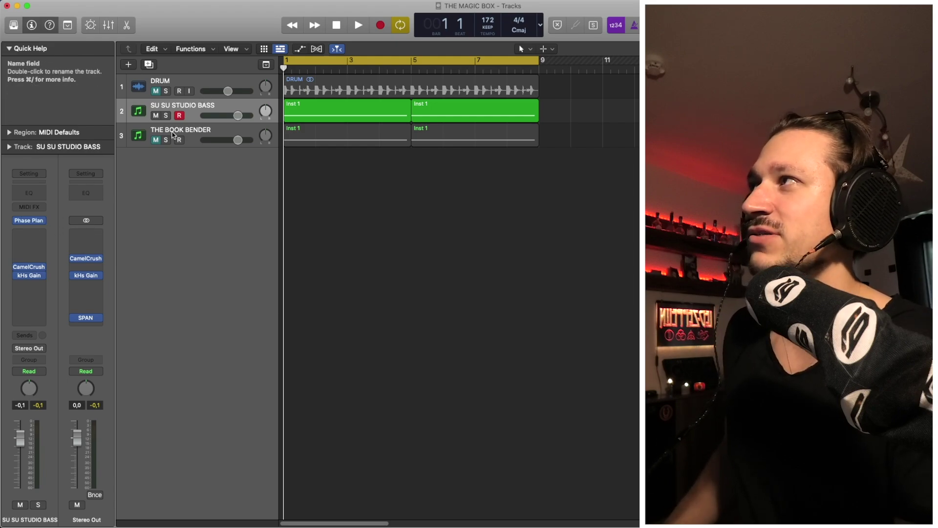
key(space)
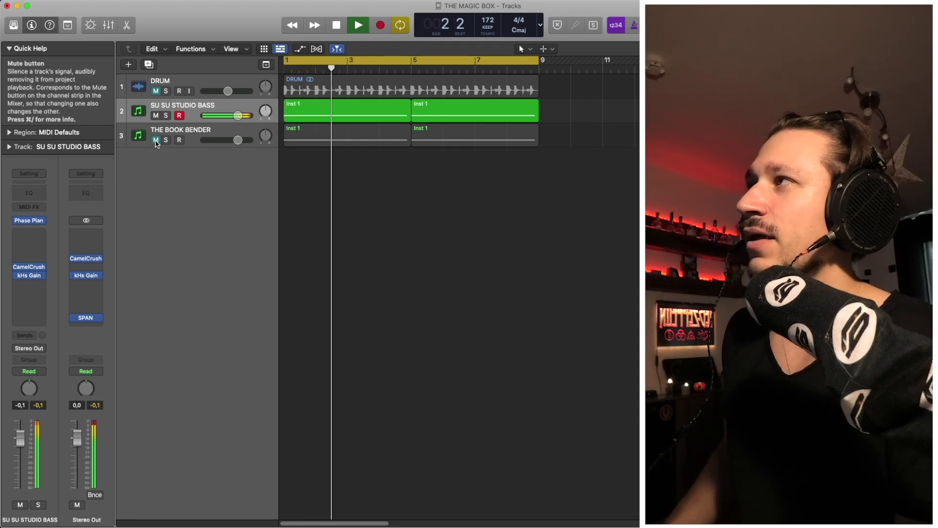
key(space)
Unmute THE BOOK BENDER to audition it, then unmute the SU SU STUDIO BASS track
click(154, 115)
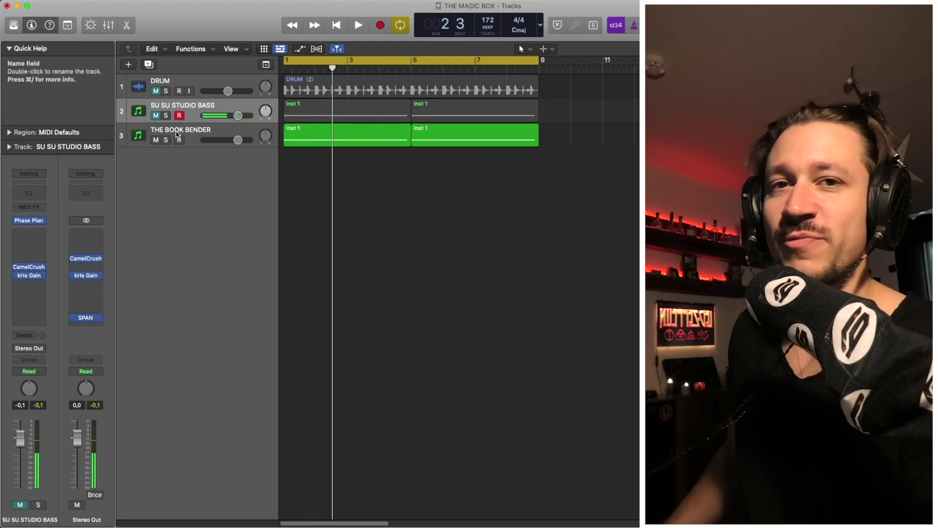
key(space)
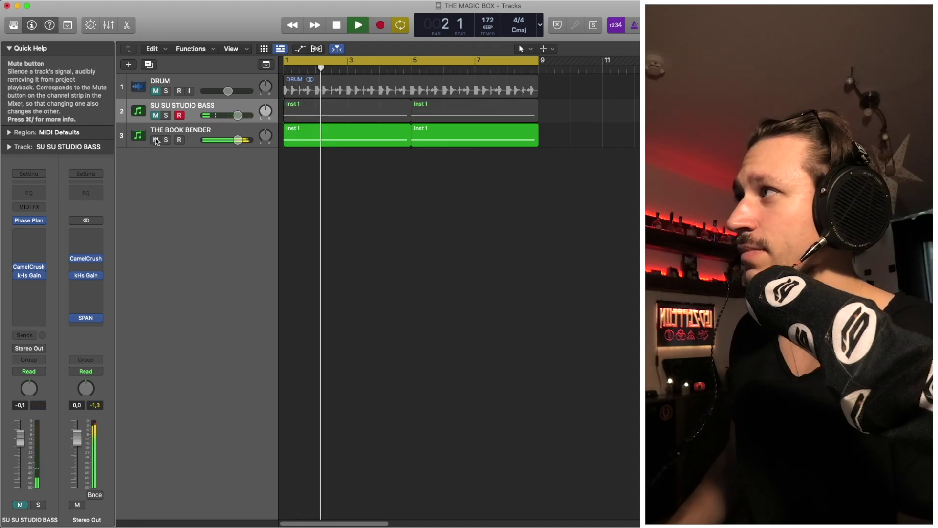
key(space)
click(155, 115)
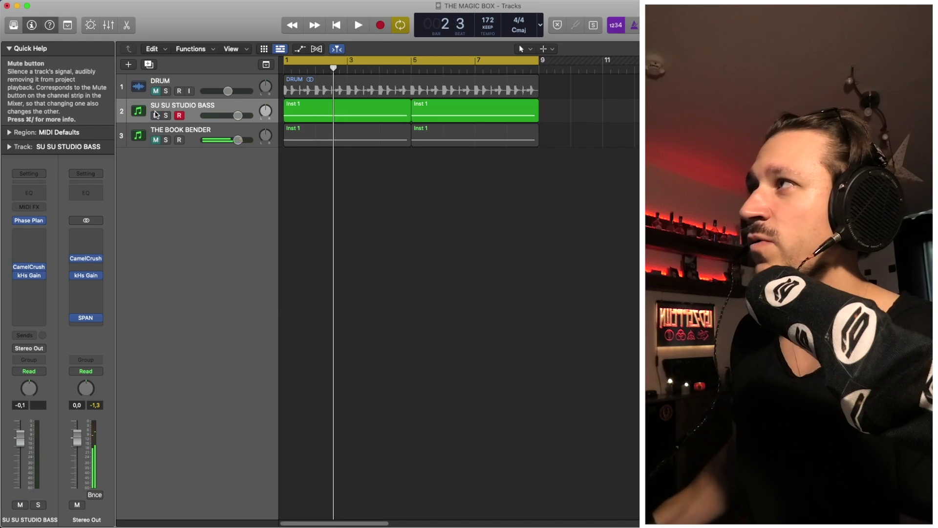
Open Phase Plant on the SU SU STUDIO BASS track and move its window fully into view
click(35, 223)
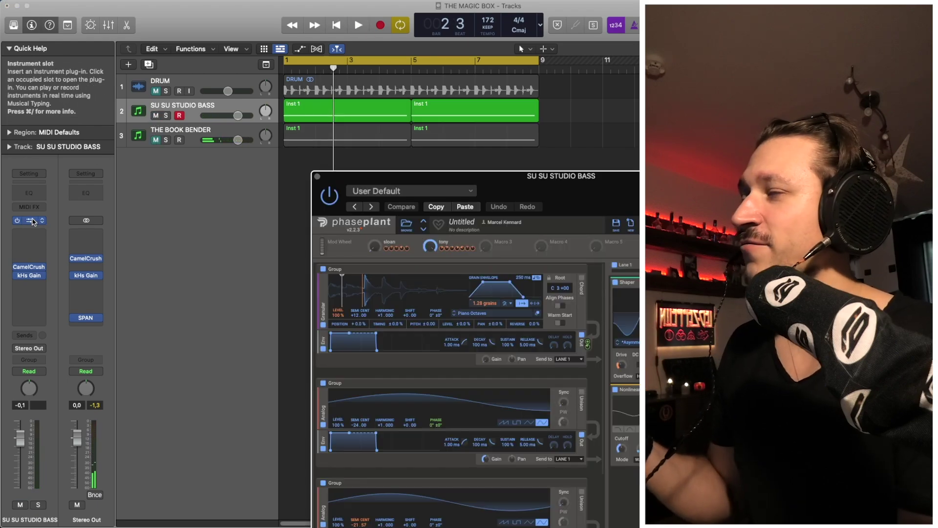
drag(499, 177, 304, 53)
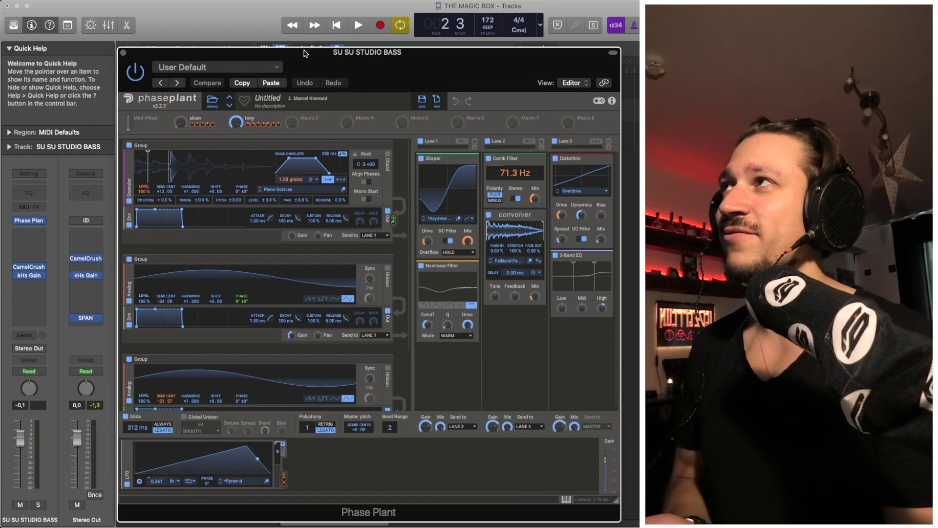
Step through presets, then load Su Su Studio Bass X from THE MAGIC BOX folder
click(230, 105)
click(230, 106)
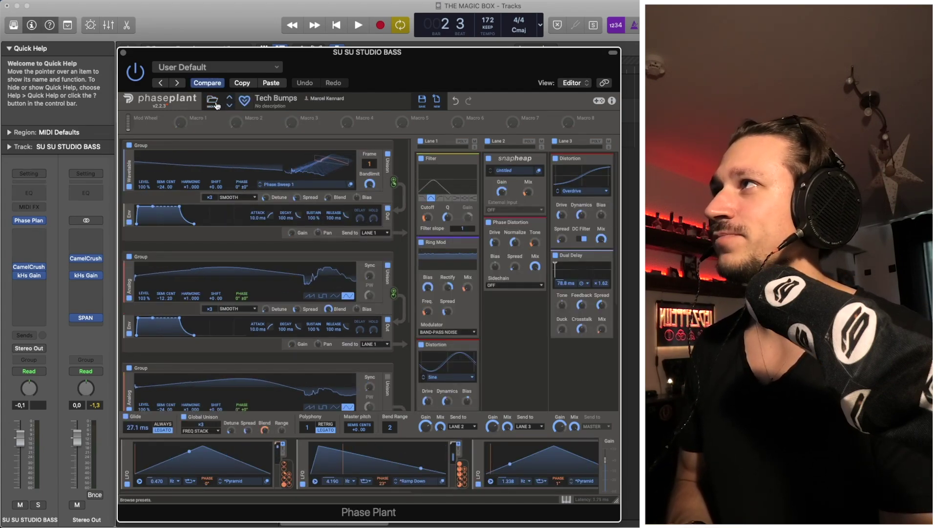
click(213, 101)
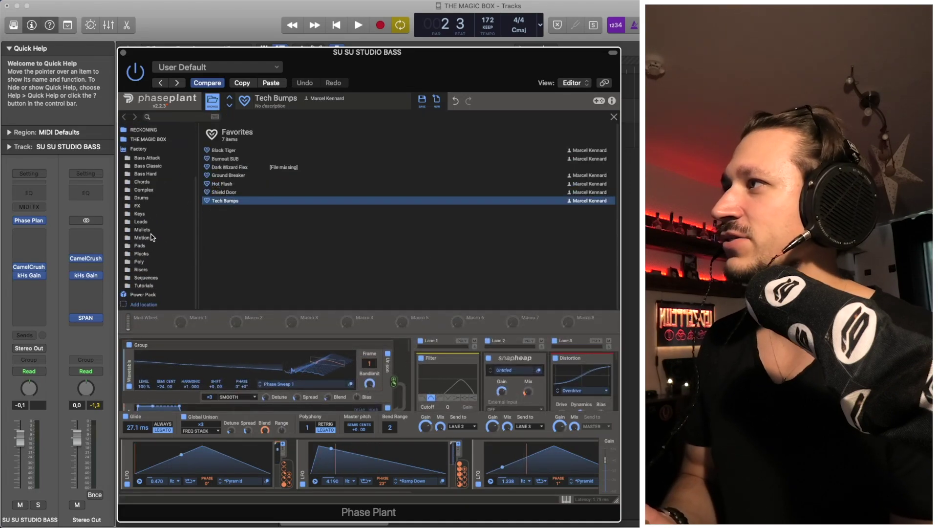
scroll(156, 196, up, 4)
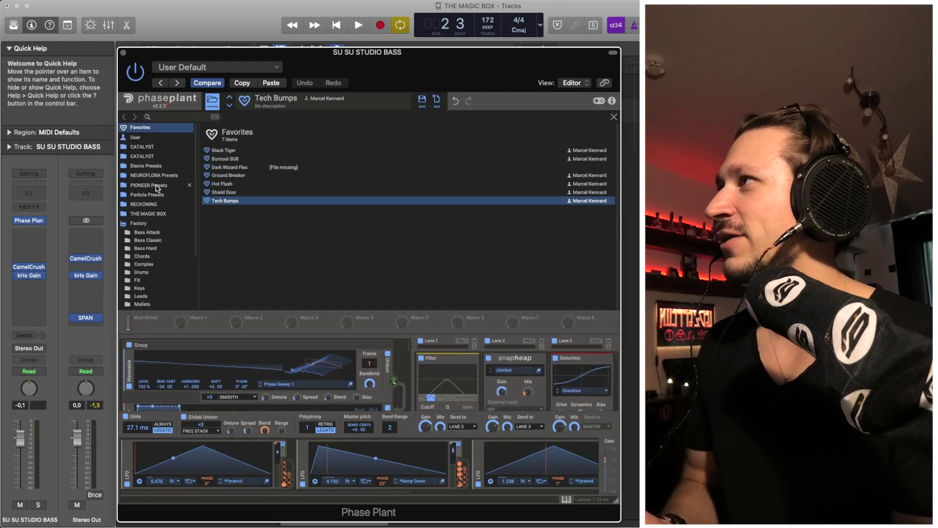
click(148, 213)
scroll(249, 241, down, 5)
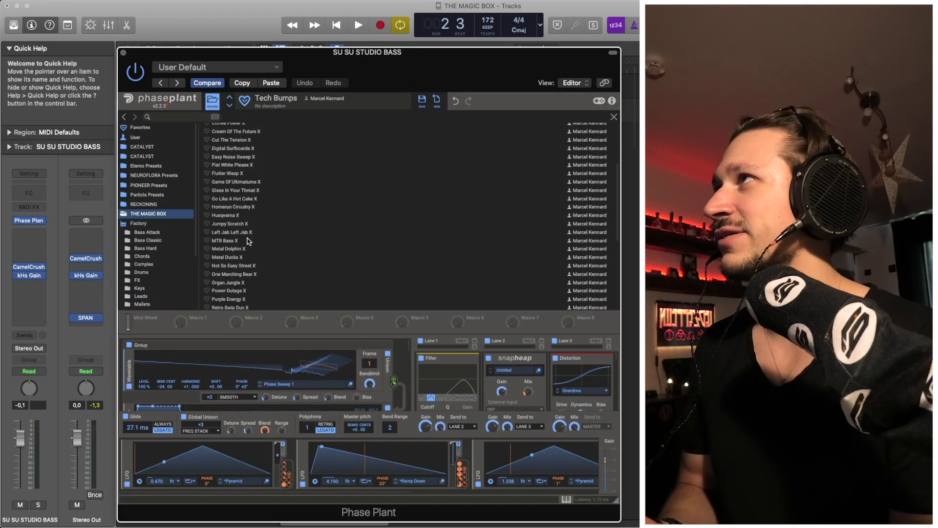
scroll(250, 244, down, 5)
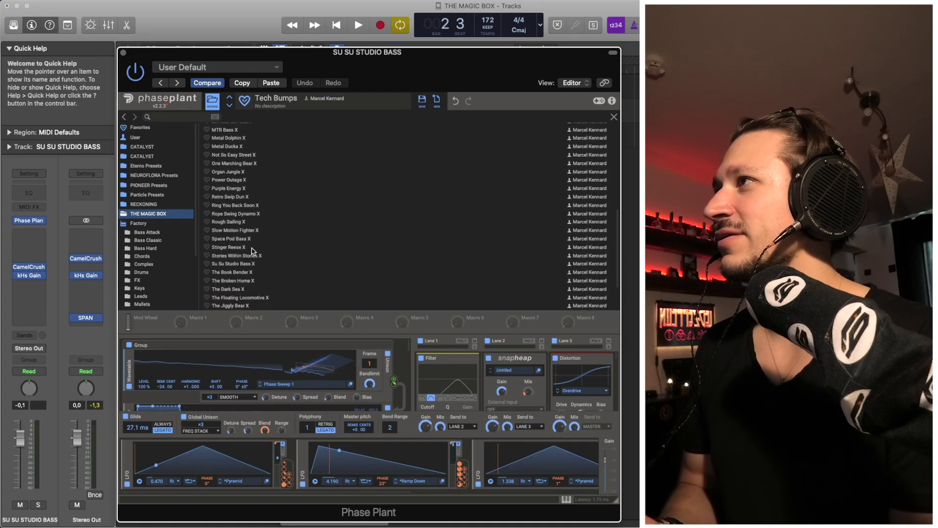
click(244, 263)
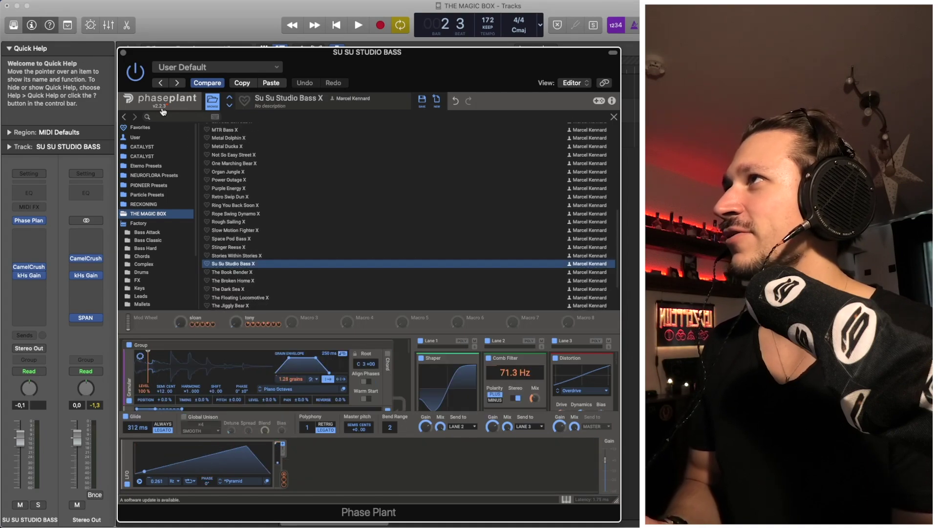
Play the new preset, reopen the editor and try out the tony macro
click(122, 52)
key(space)
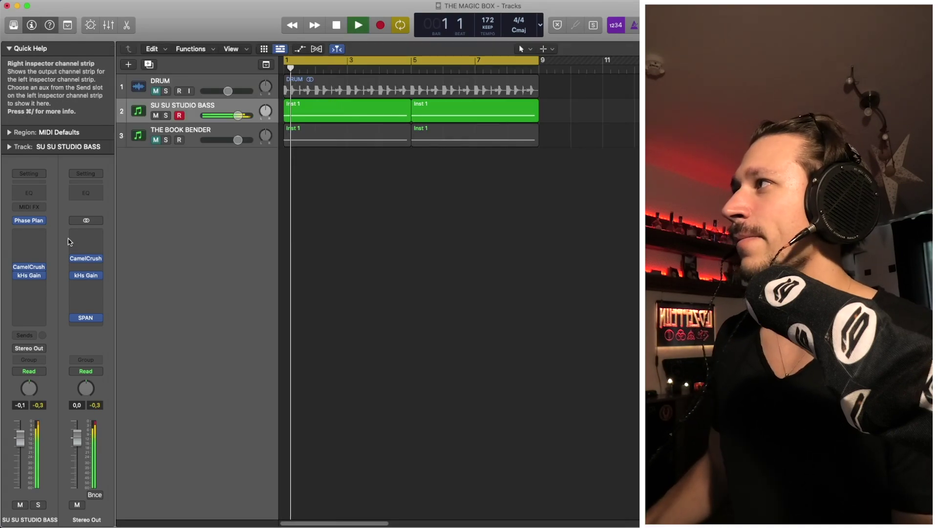
click(29, 221)
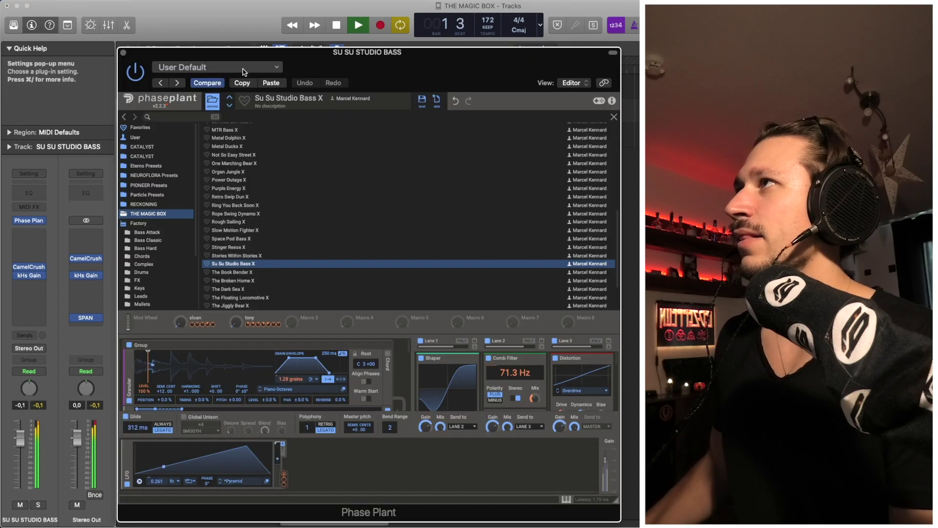
click(212, 101)
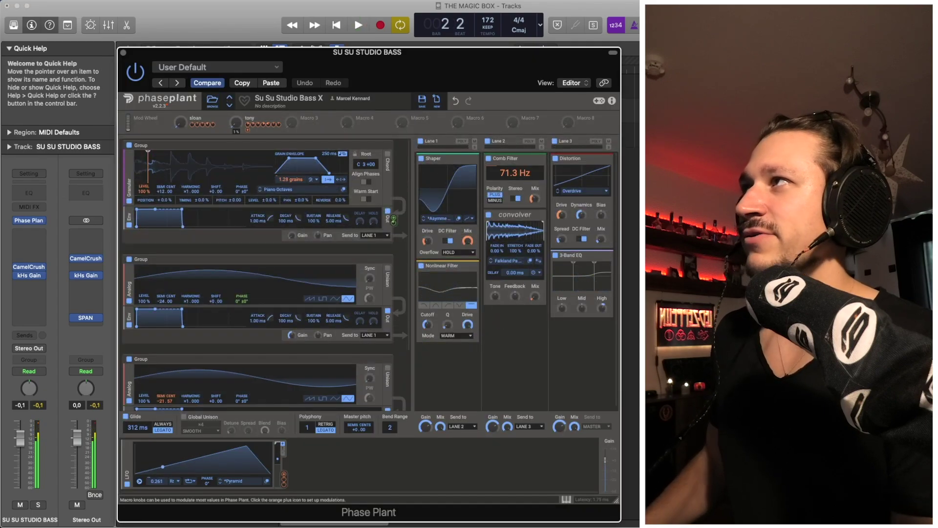
click(236, 123)
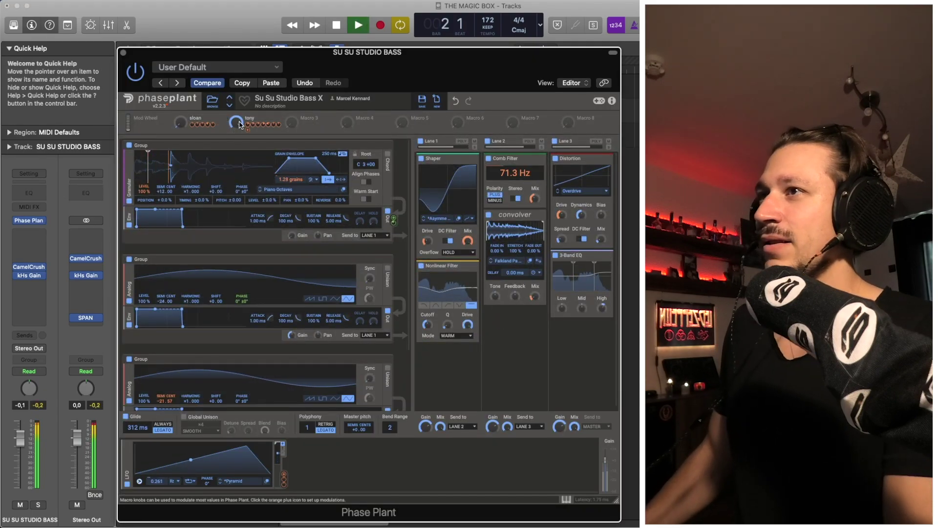
key(space)
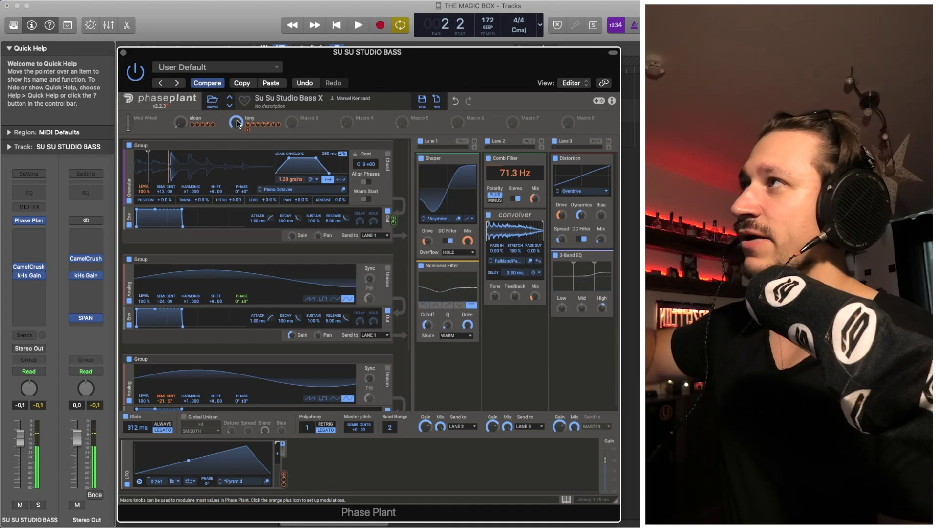
drag(230, 58, 187, 27)
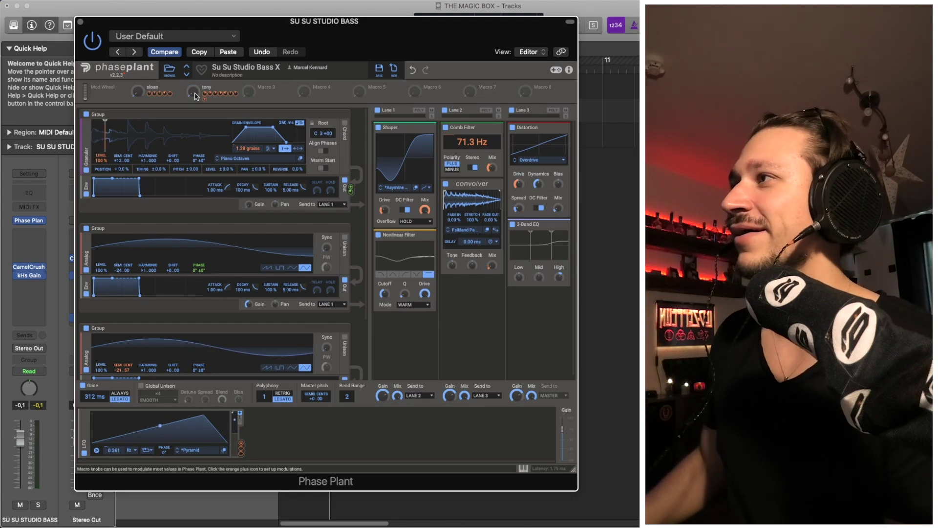
Switch off the second and third generator groups
click(86, 328)
click(85, 228)
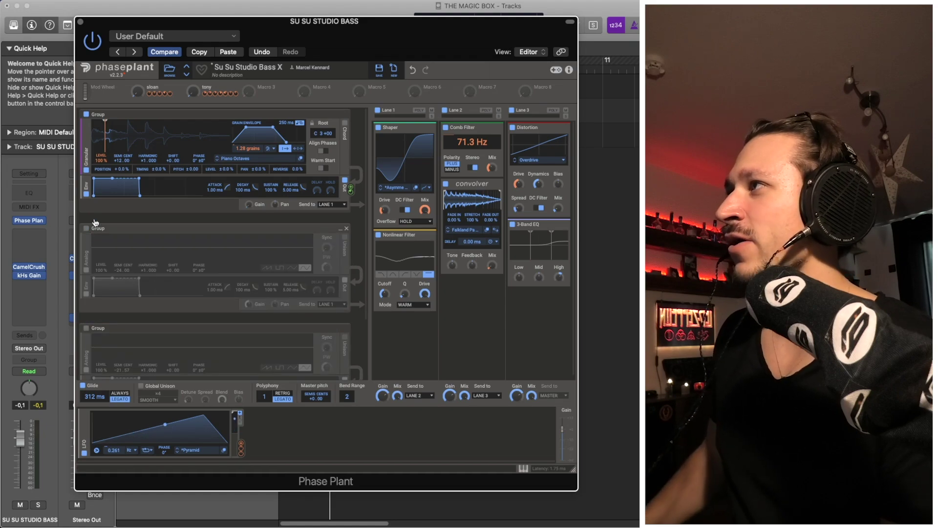
scroll(209, 237, up, 1)
scroll(209, 226, down, 1)
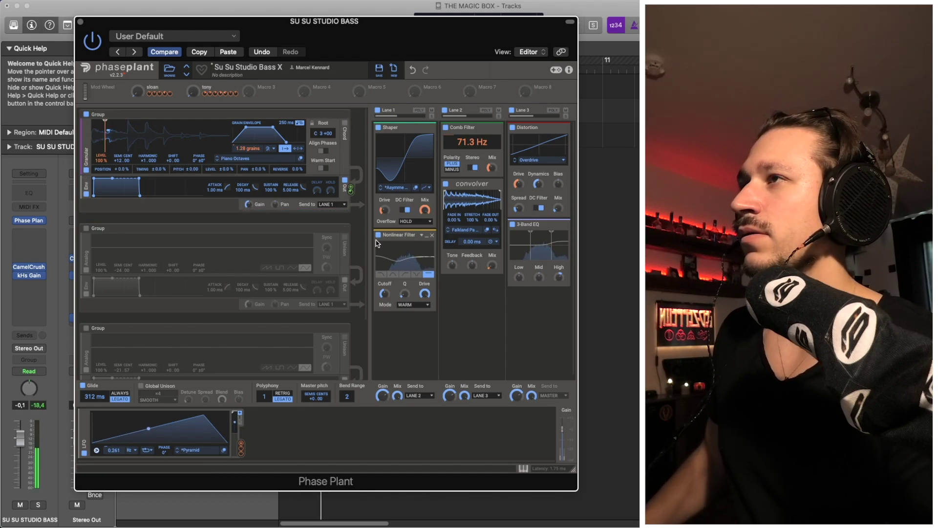
Disable Lanes 2 and 3 and bypass the Nonlinear Filter and Shaper
click(445, 110)
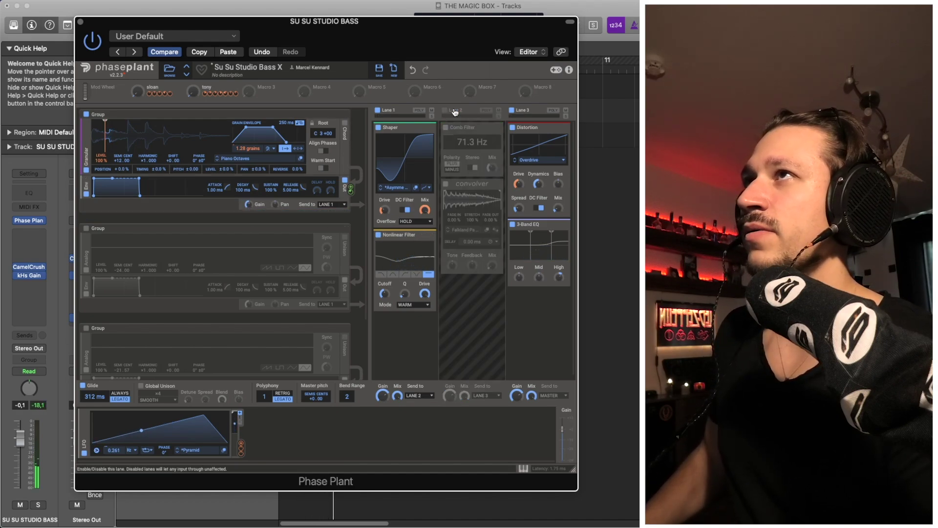
click(511, 110)
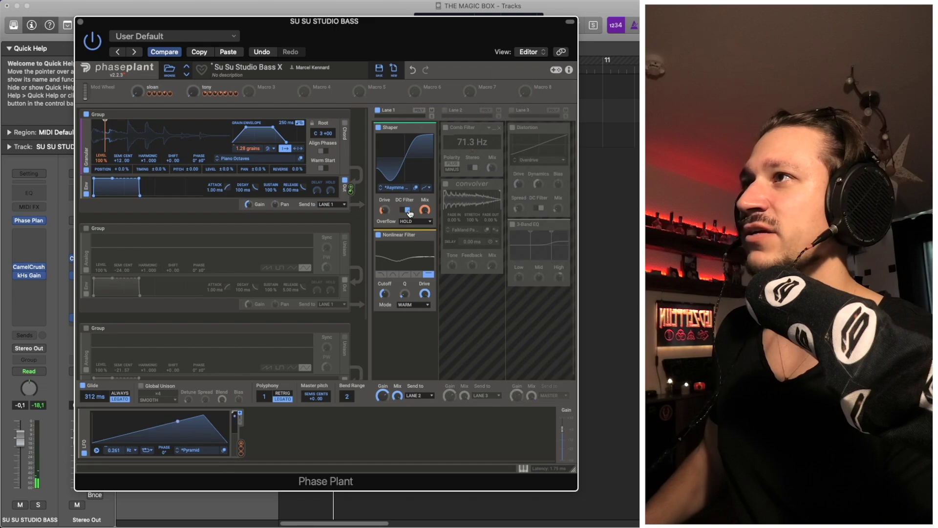
click(378, 236)
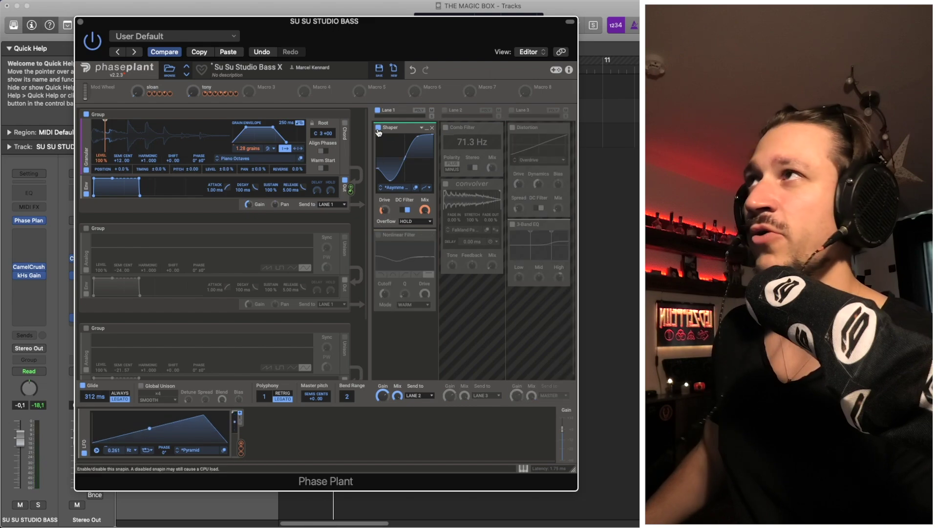
click(379, 129)
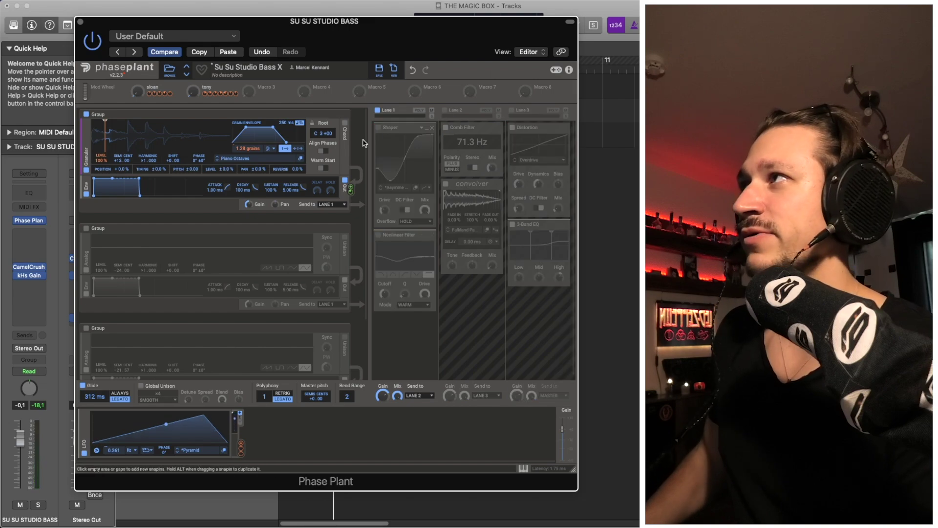
Check the grain count's options and undo the grain count back to 1.28
right_click(254, 150)
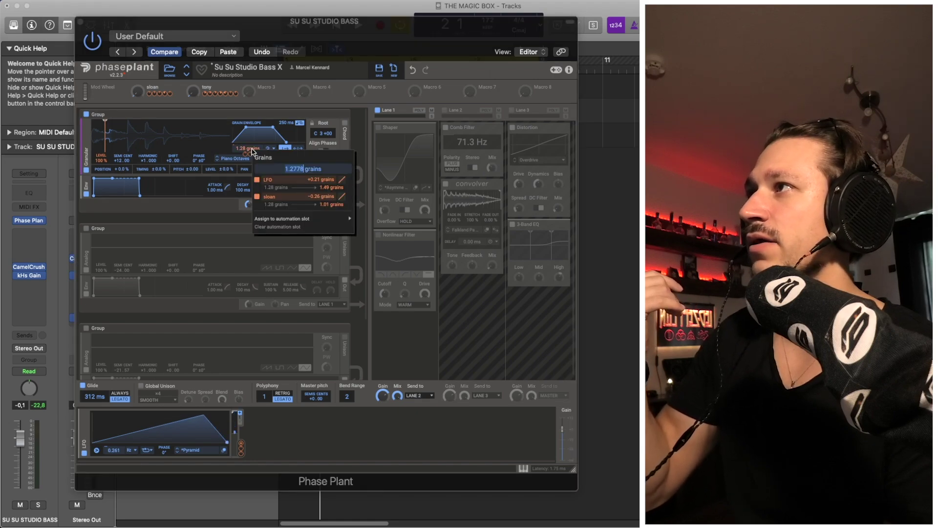
click(248, 151)
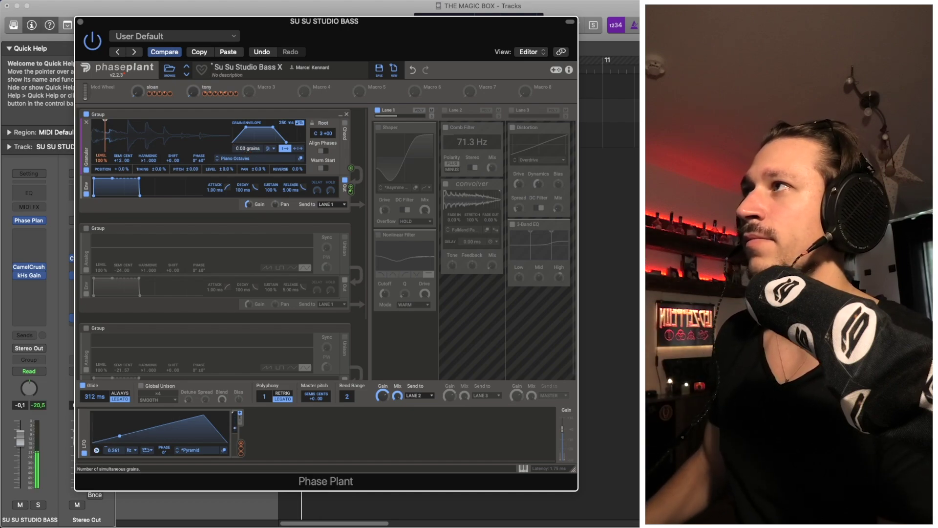
click(412, 68)
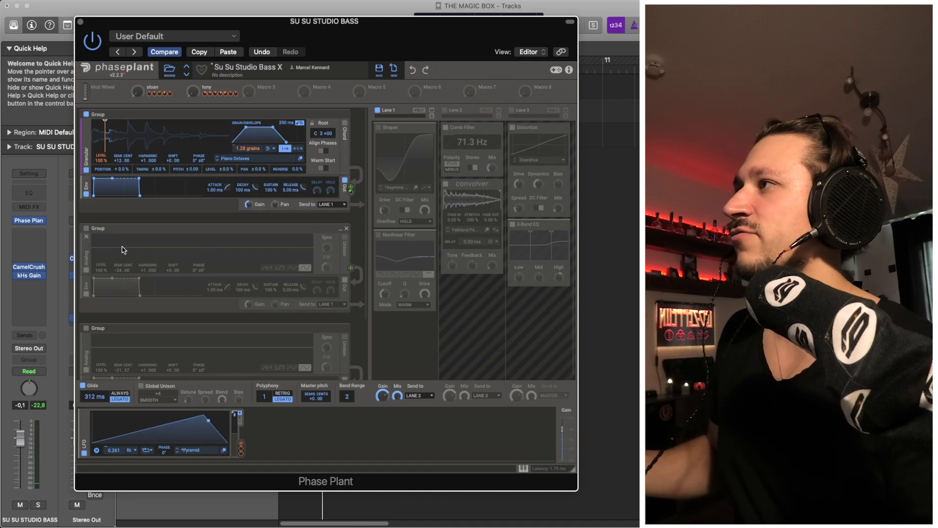
Re-enable the second generator group and route the envelope to the analog oscillator's PHASE
click(86, 229)
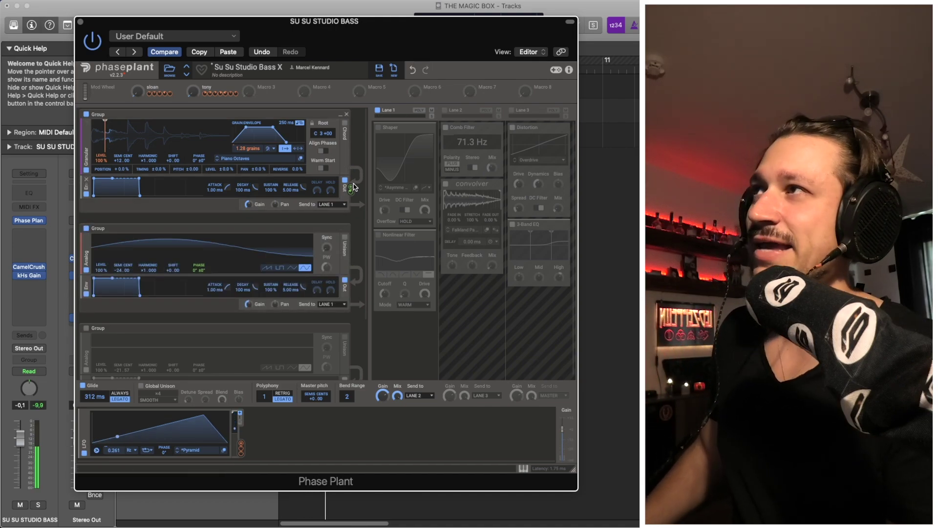
drag(351, 189, 309, 239)
drag(199, 279, 199, 279)
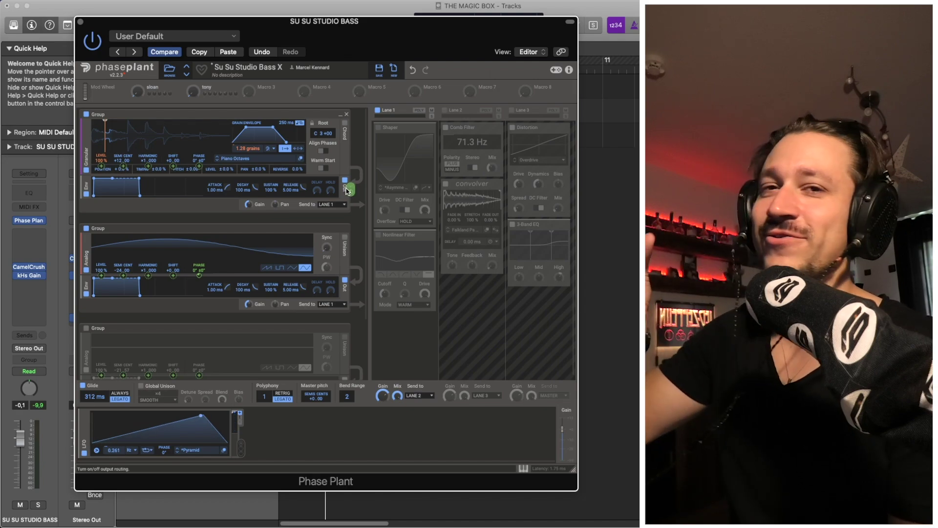
Check the envelope-to-PHASE modulation link and play the Su Su Studio Bass X patch
mouse_move(351, 194)
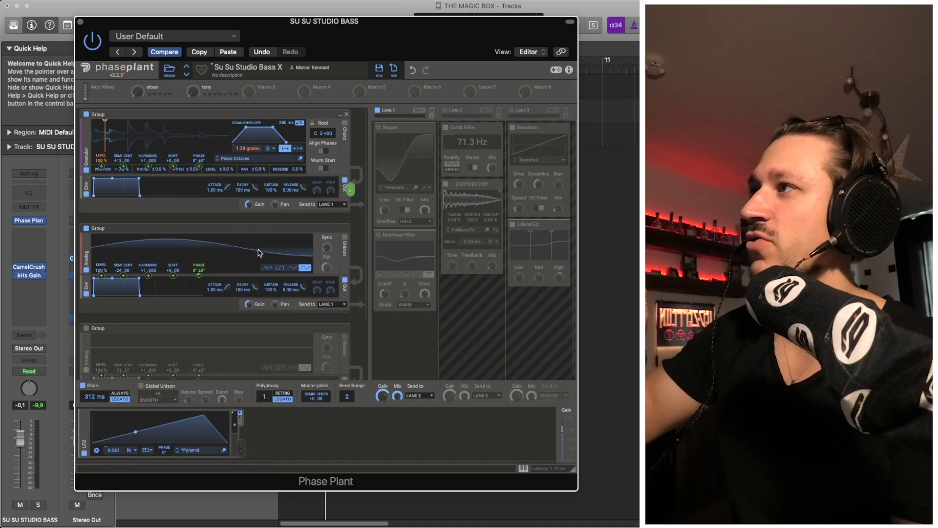
mouse_move(200, 276)
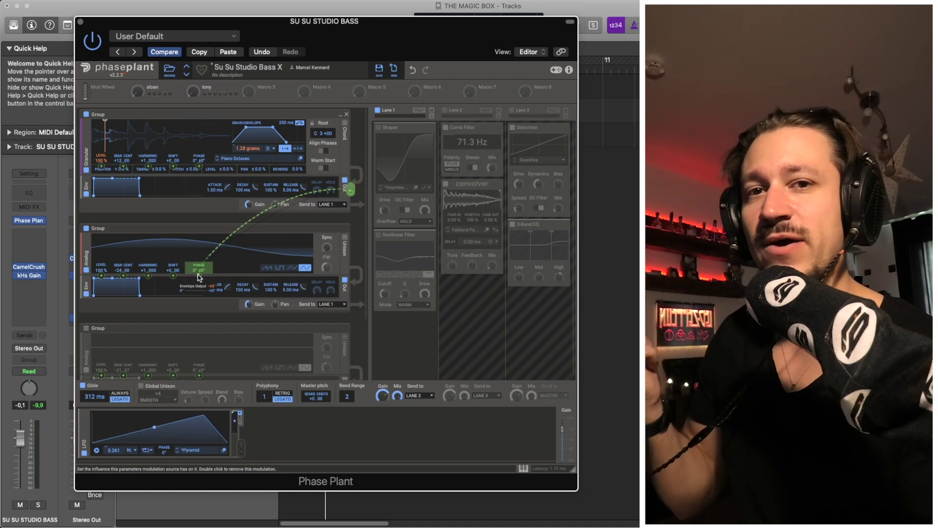
key(space)
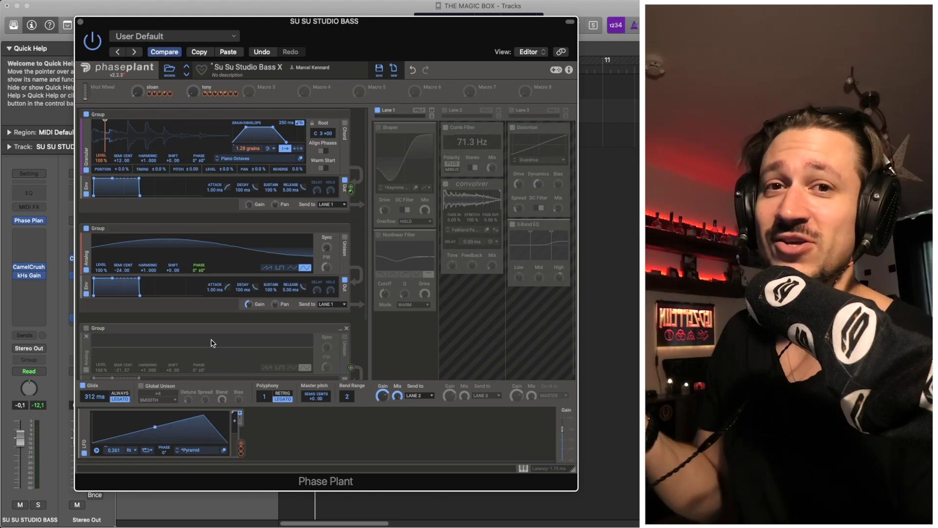
Enable the third generator group, then toggle the granular group off and back on to compare
click(86, 328)
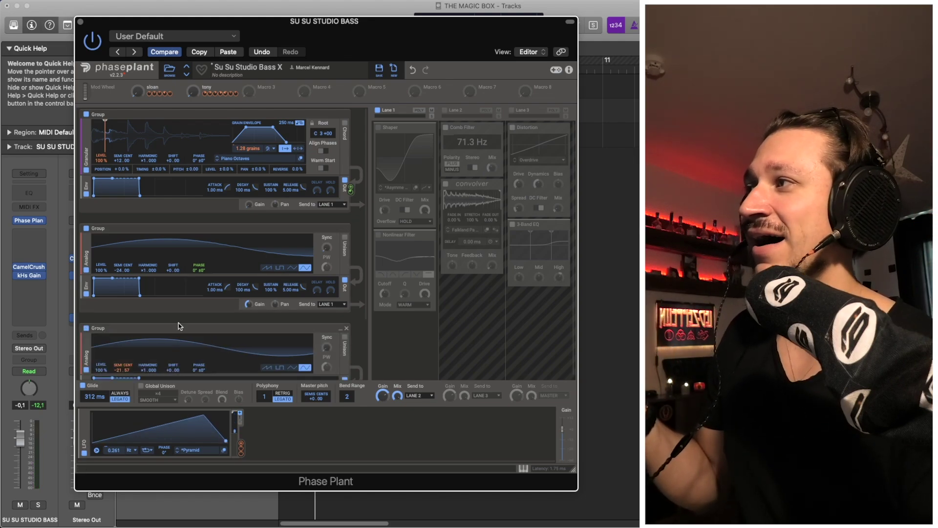
scroll(176, 320, down, 1)
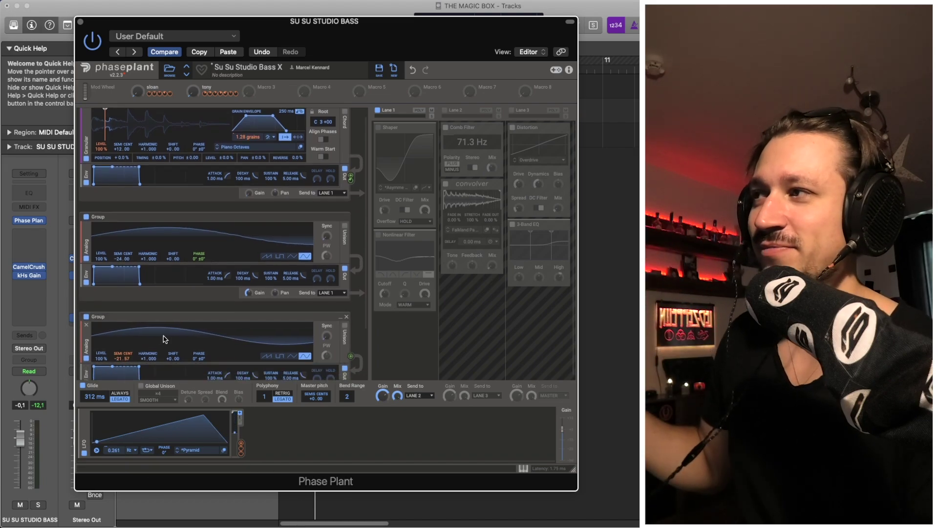
scroll(147, 325, down, 1)
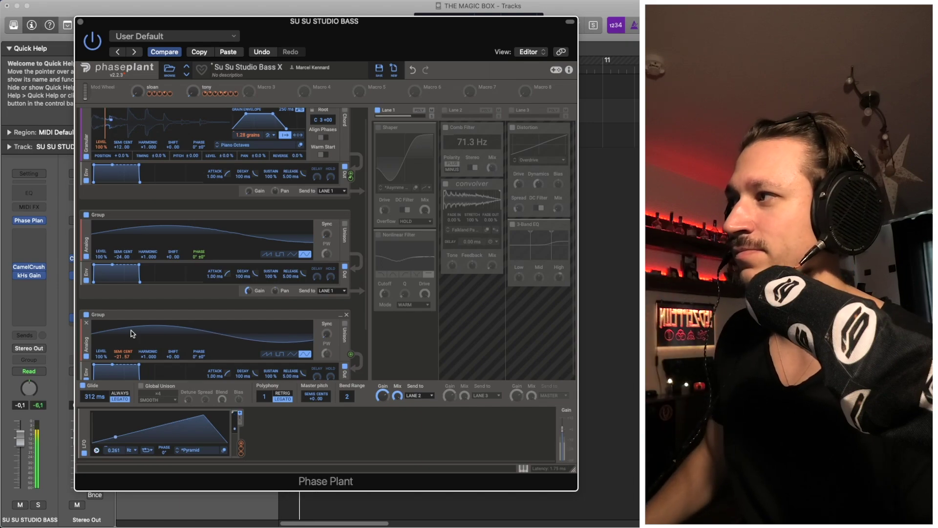
click(86, 159)
scroll(86, 147, up, 1)
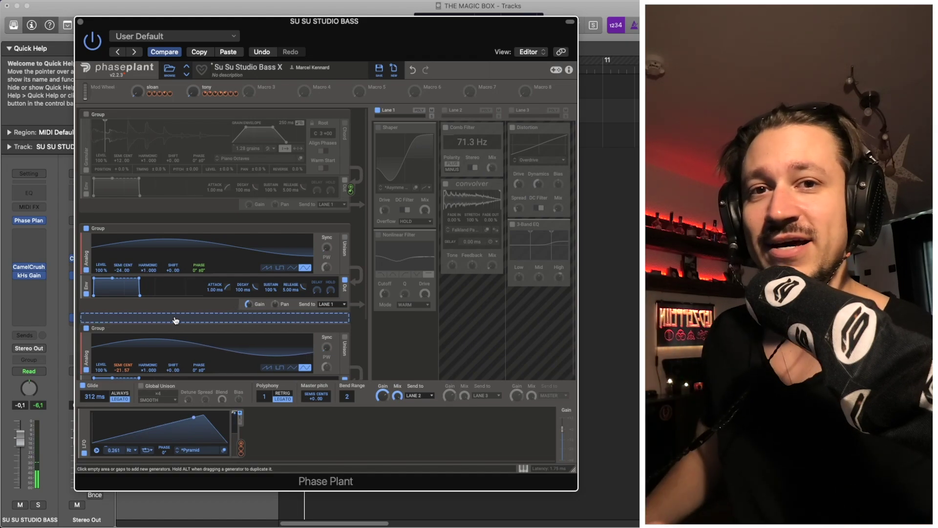
click(84, 114)
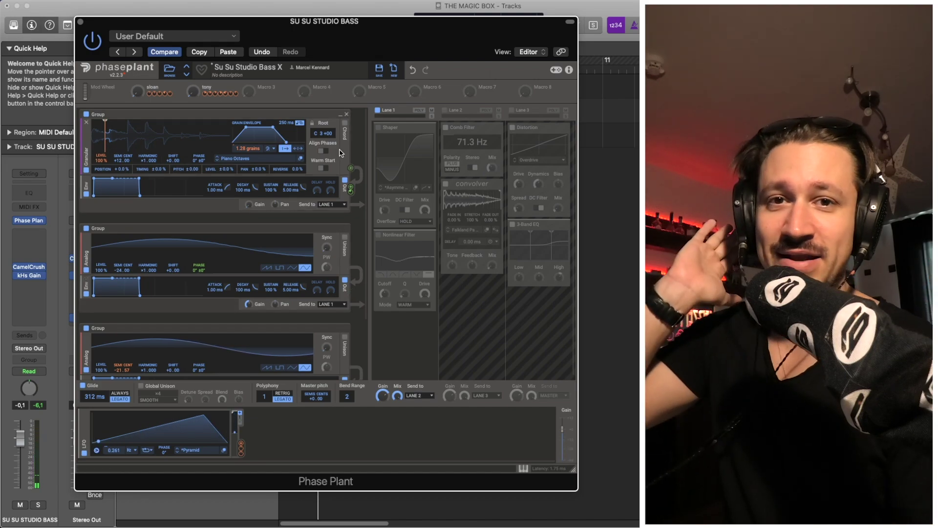
Re-enable the Shaper in Lane 1
click(379, 128)
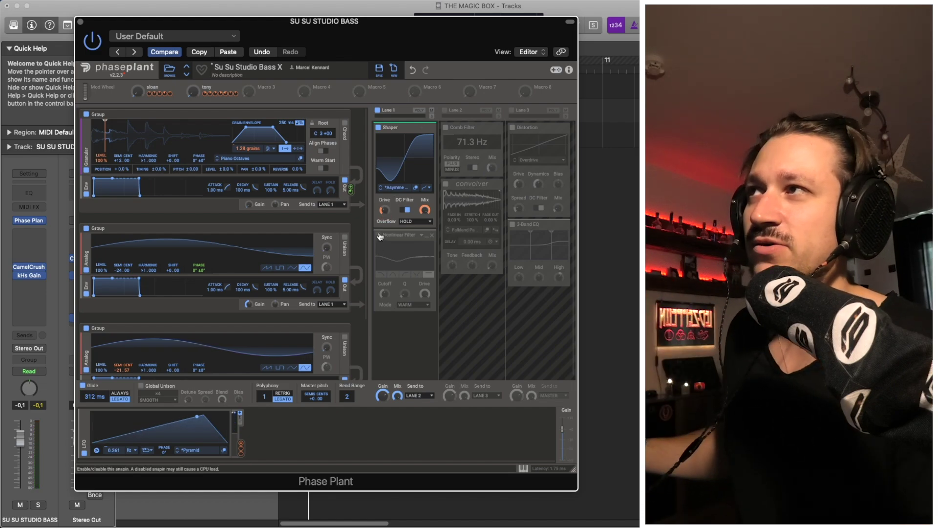
Re-enable the Nonlinear Filter below the Shaper in Lane 1
click(379, 237)
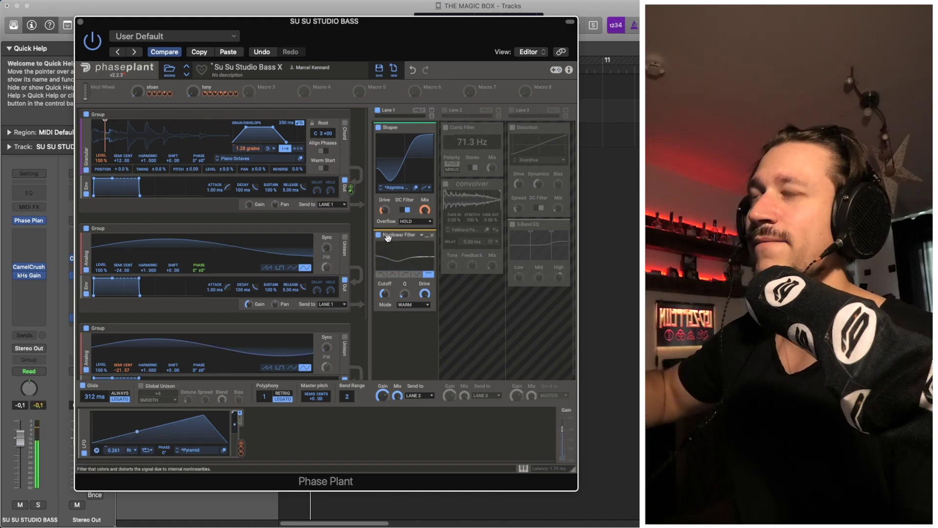
Enable Lane 2, make its 71.3 Hz Comb Filter stereo, and bypass then restore the Convolver
click(446, 111)
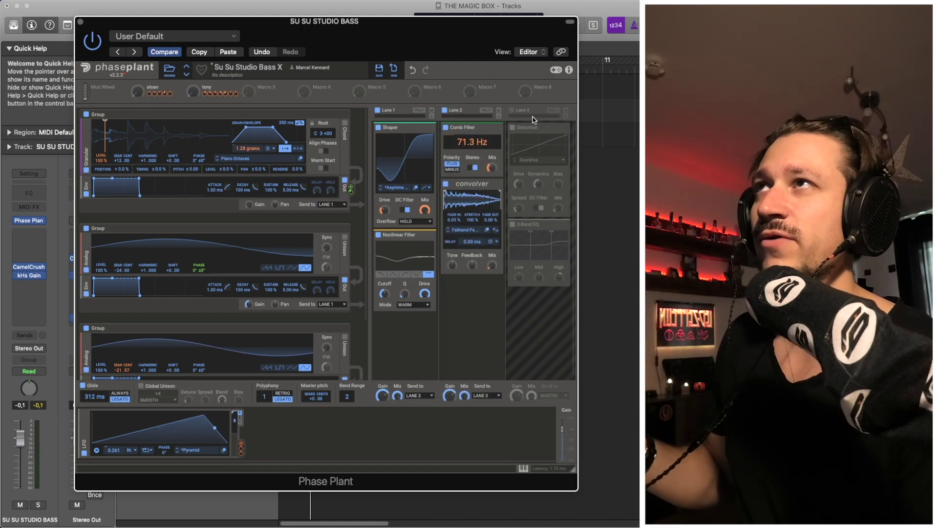
click(444, 185)
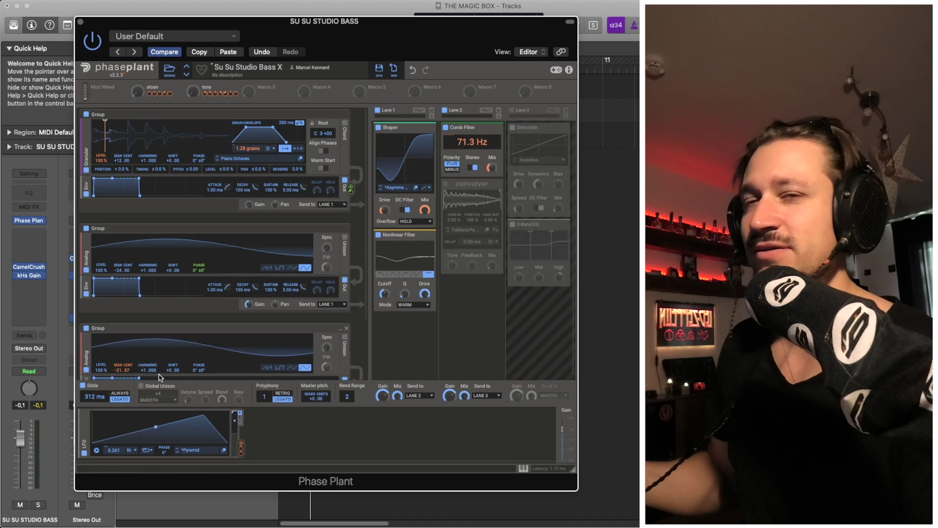
click(476, 167)
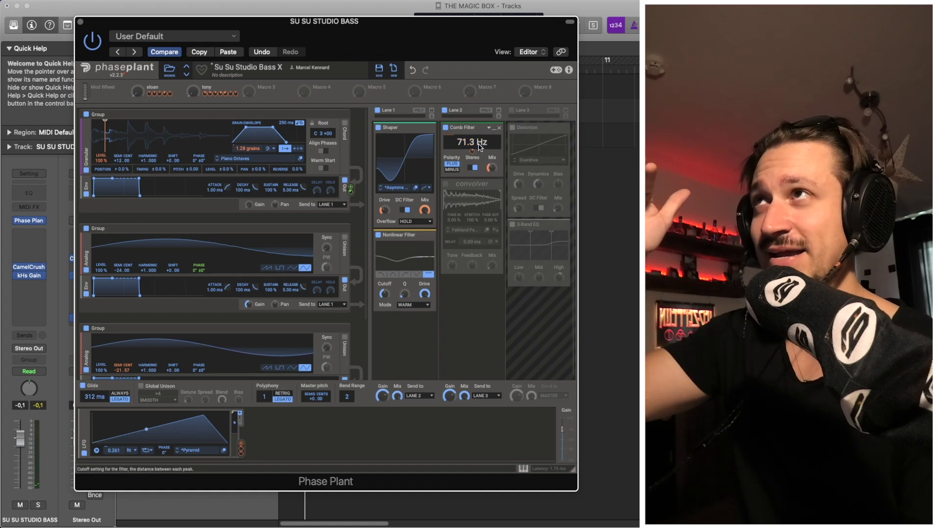
mouse_move(472, 154)
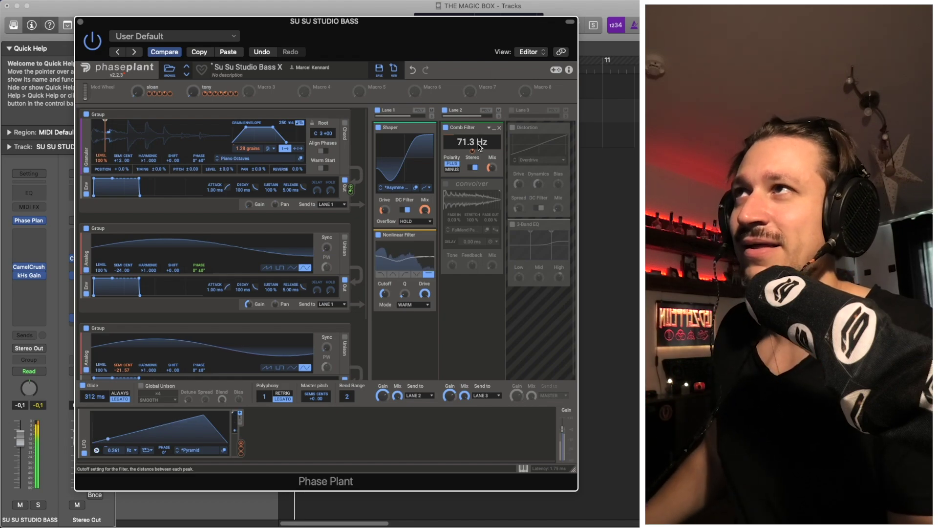
click(446, 185)
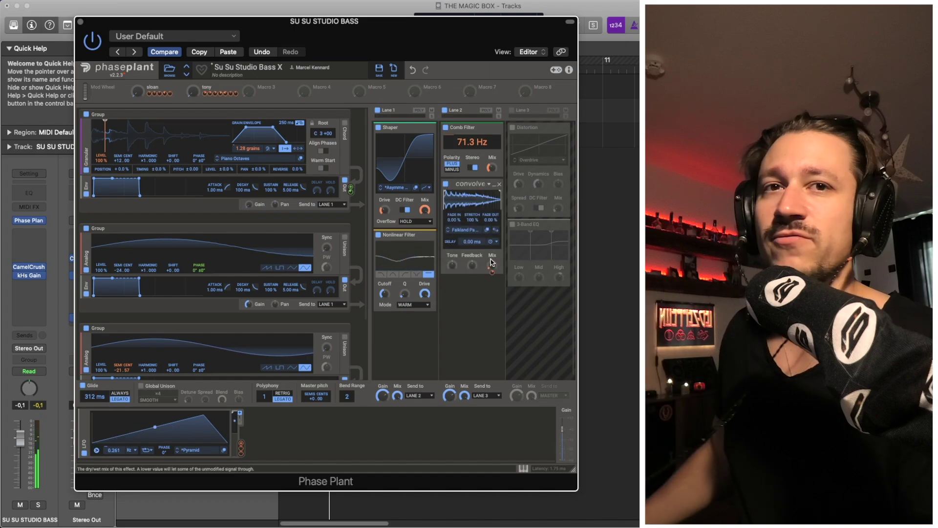
Switch on Lane 3's Overdrive Distortion and 3-Band EQ and play the bass through the full chain
click(512, 110)
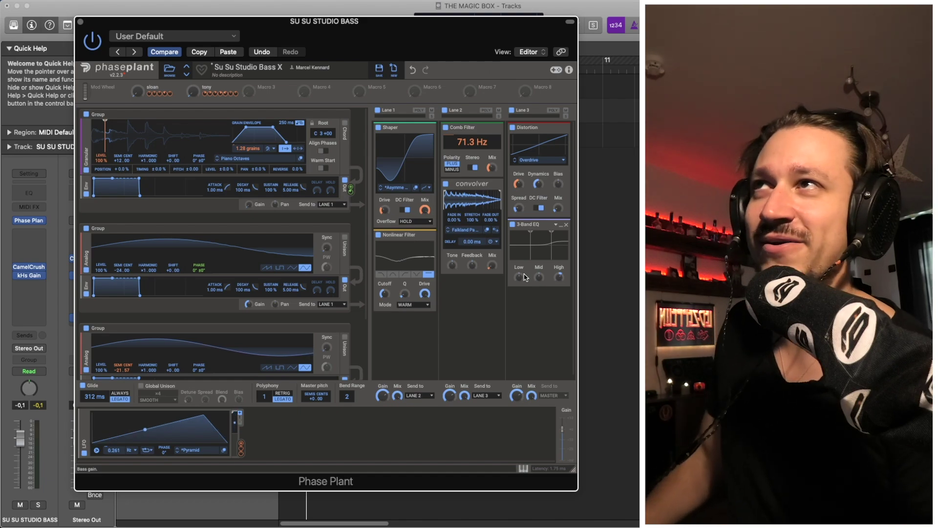
key(space)
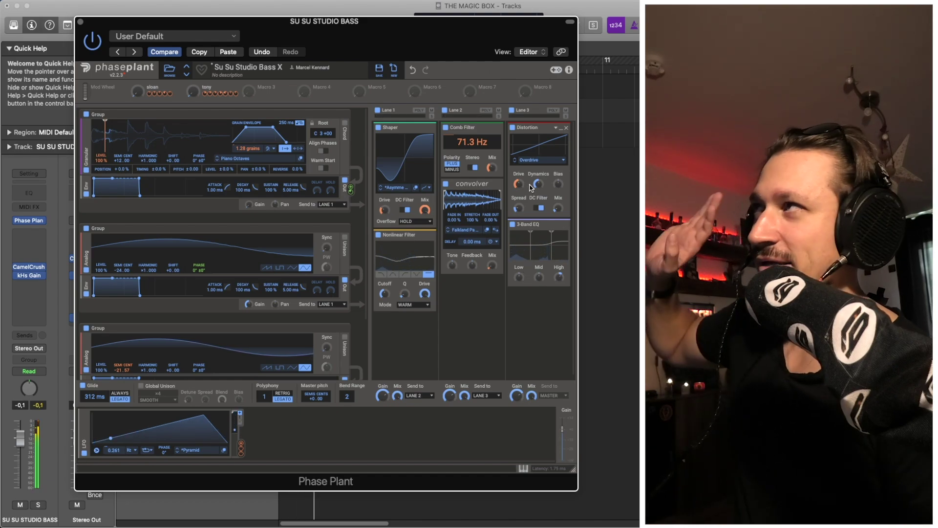
Close the plugin and unmute the DRUM track to play the bass with drums from bar 1
click(104, 142)
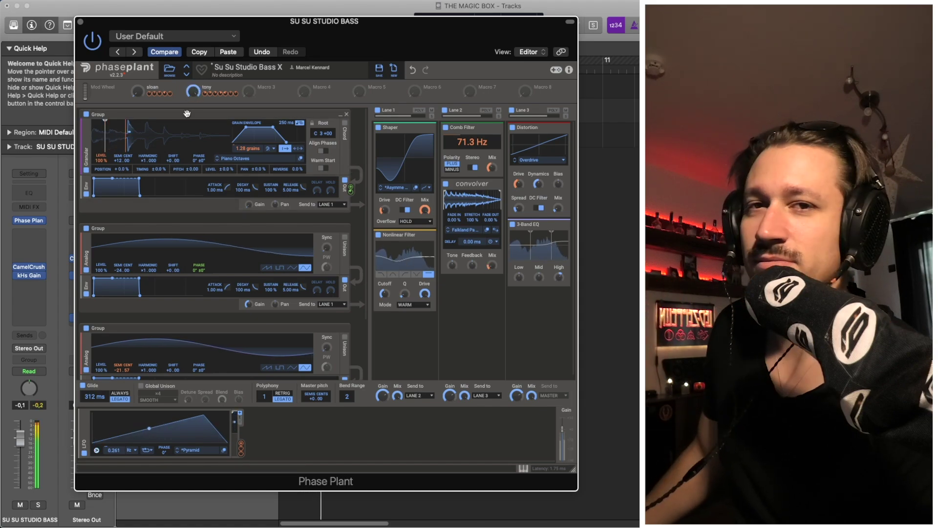
click(38, 505)
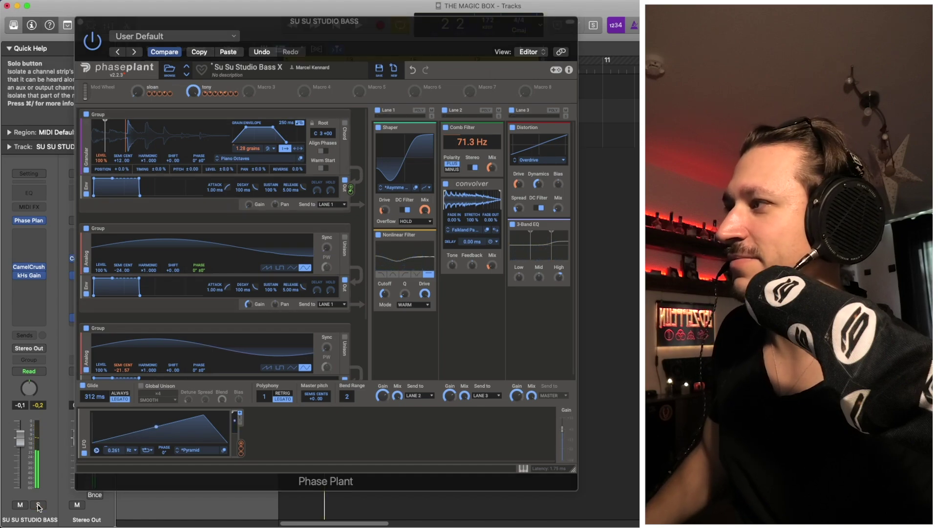
key(Down)
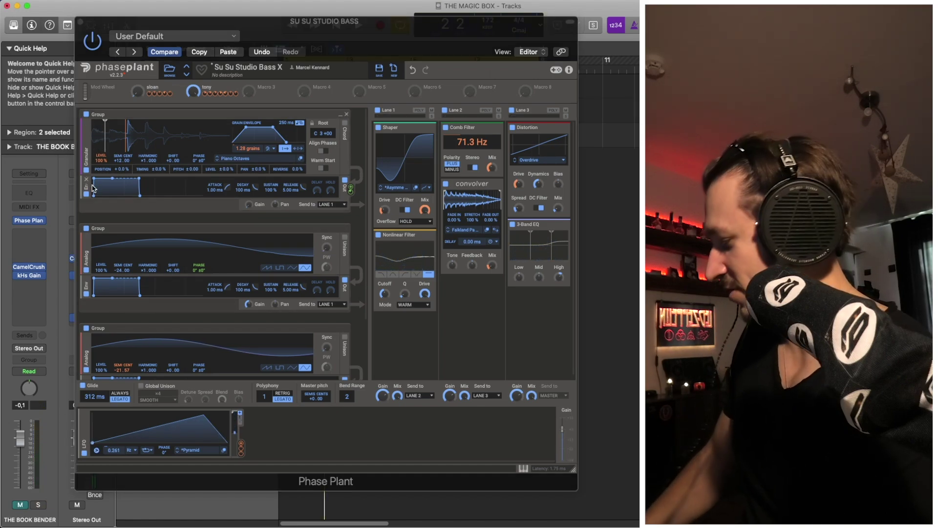
key(space)
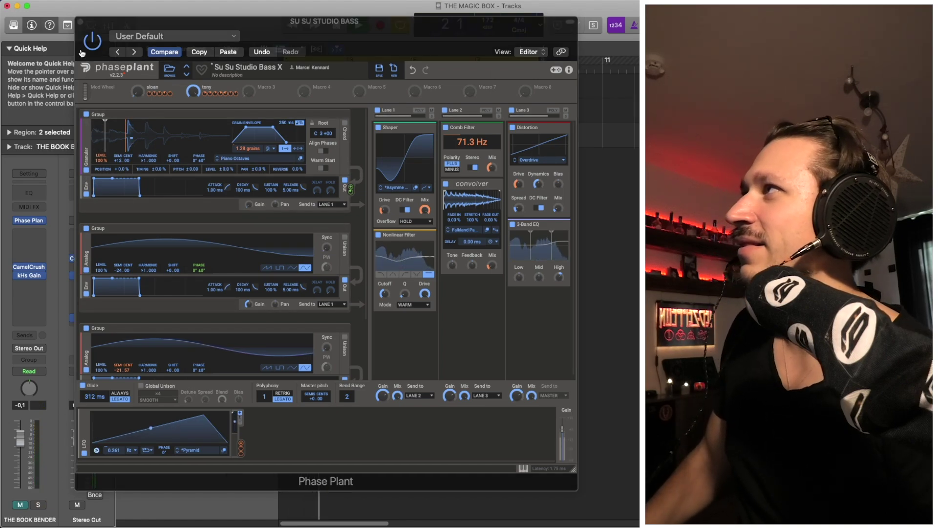
key(space)
key(super+w)
click(157, 90)
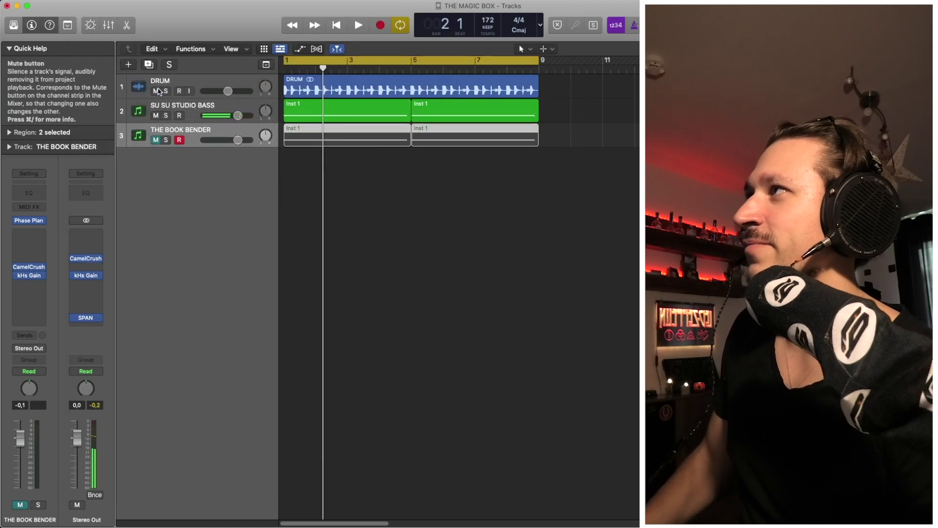
key(space)
Peek at THE BOOK BENDER's Phase Plant patch, then reopen SU SU STUDIO BASS's Phase Plant
click(30, 220)
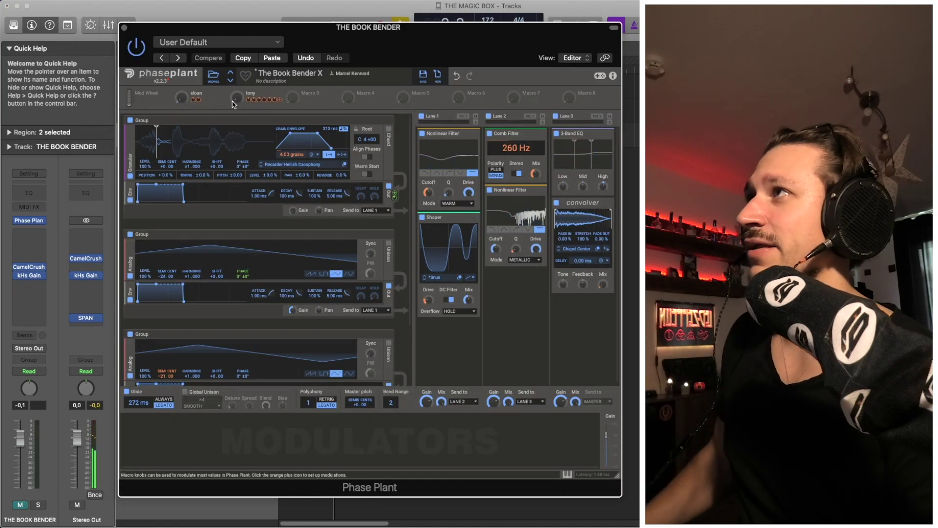
click(124, 27)
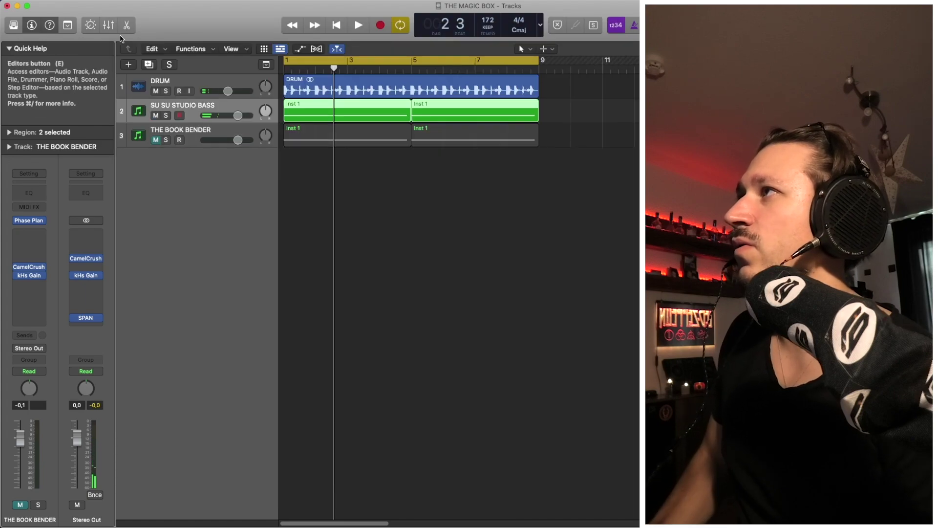
click(29, 220)
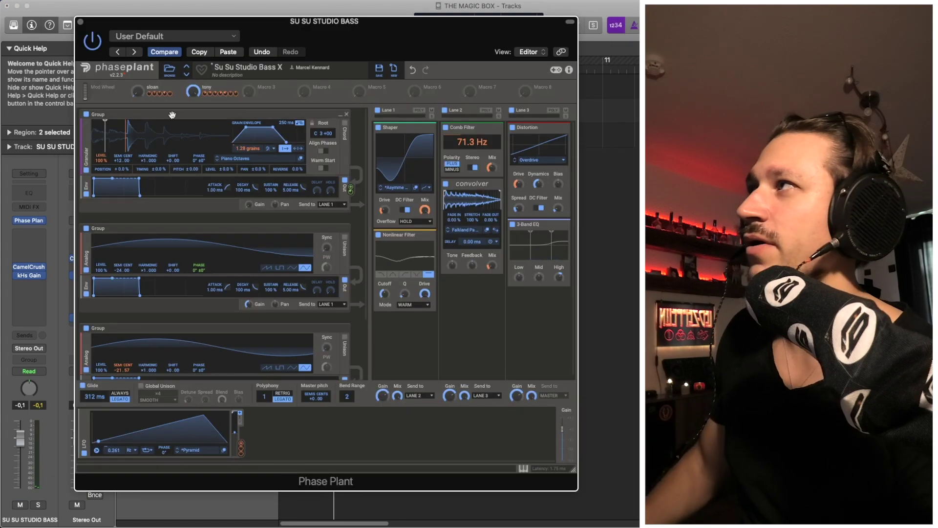
Turn the sloan macro up to 100%, and reset the tony macro to zero before raising it
drag(137, 91, 137, 78)
double_click(196, 95)
scroll(196, 94, up, 5)
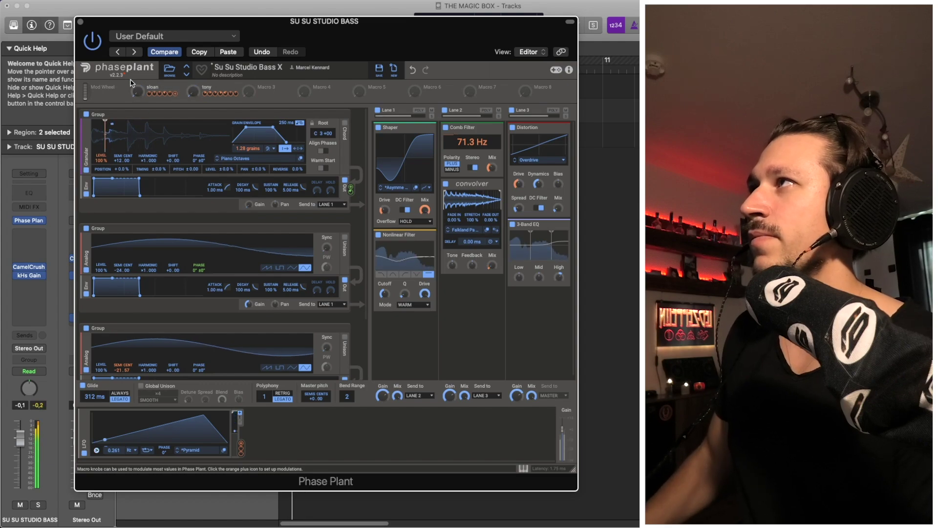
Close the bass plugin, unmute THE BOOK BENDER, mute SU SU STUDIO BASS, and open THE BOOK BENDER's Phase Plant
click(79, 23)
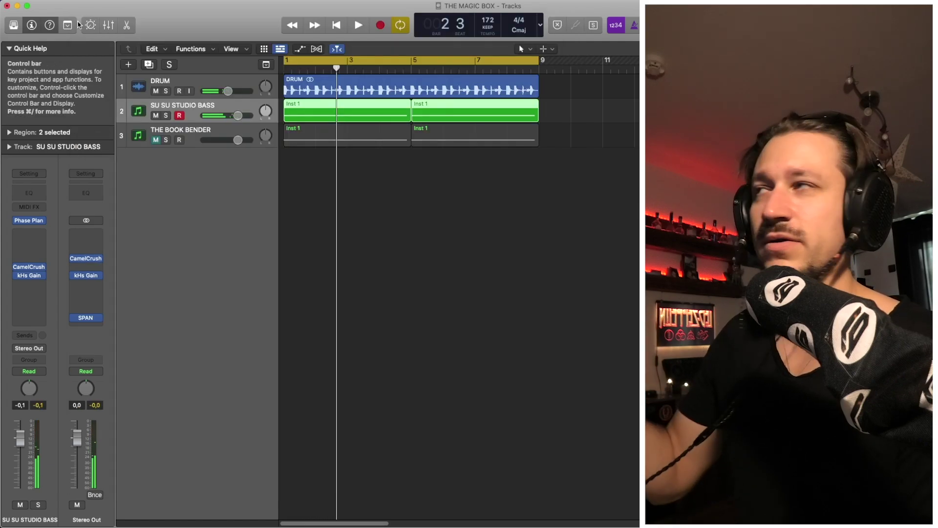
click(156, 140)
click(156, 116)
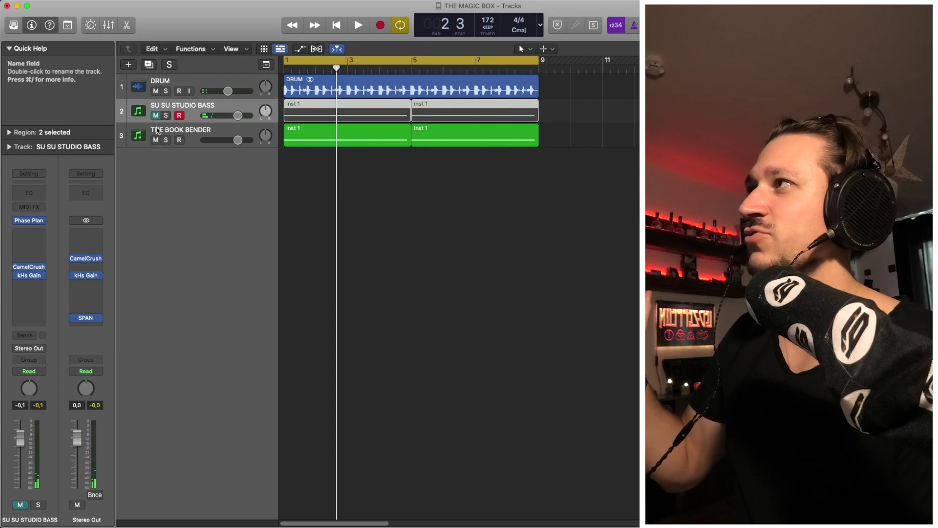
click(157, 130)
click(30, 222)
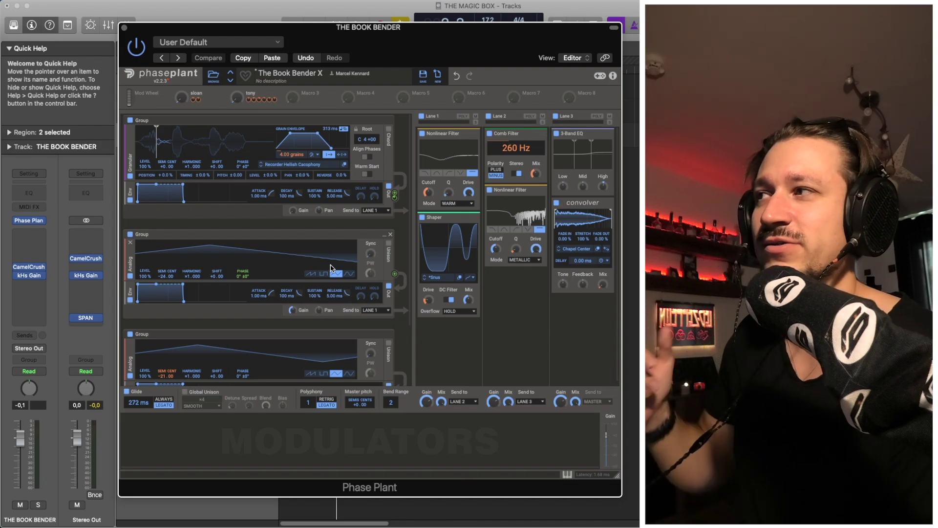
Solo THE BOOK BENDER, audition it, and raise the third oscillator to -20 semitones
click(38, 506)
key(space)
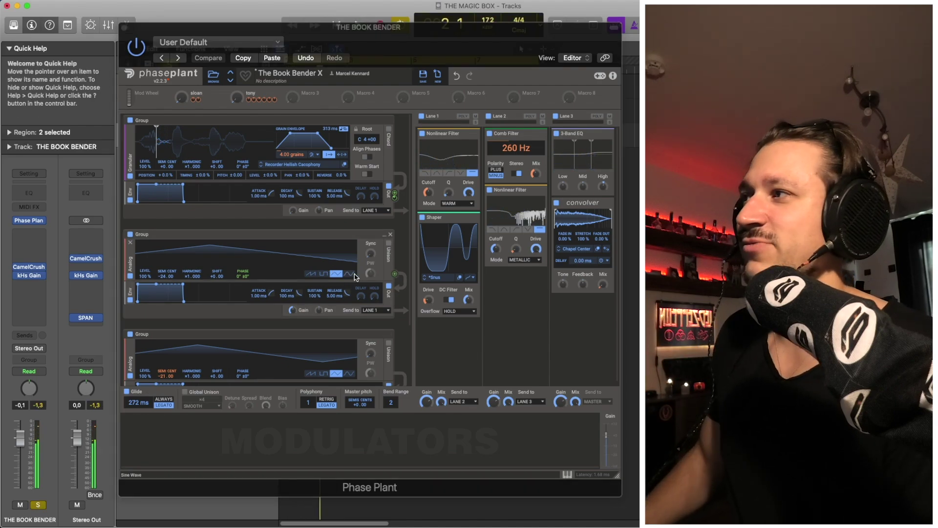
drag(166, 374, 166, 370)
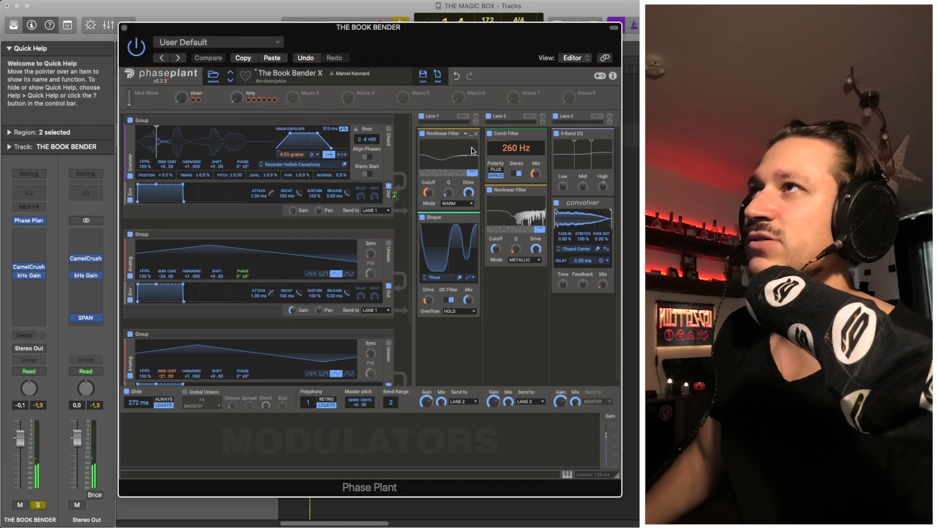
Bypass effect Lanes 1 and 3, switch off Groups 2 and 3, then re-enable Group 2
click(422, 117)
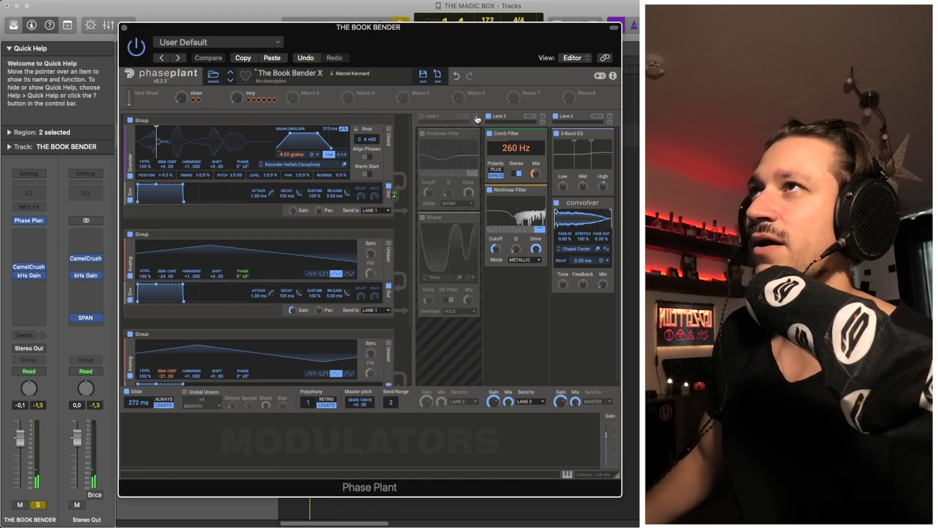
click(555, 117)
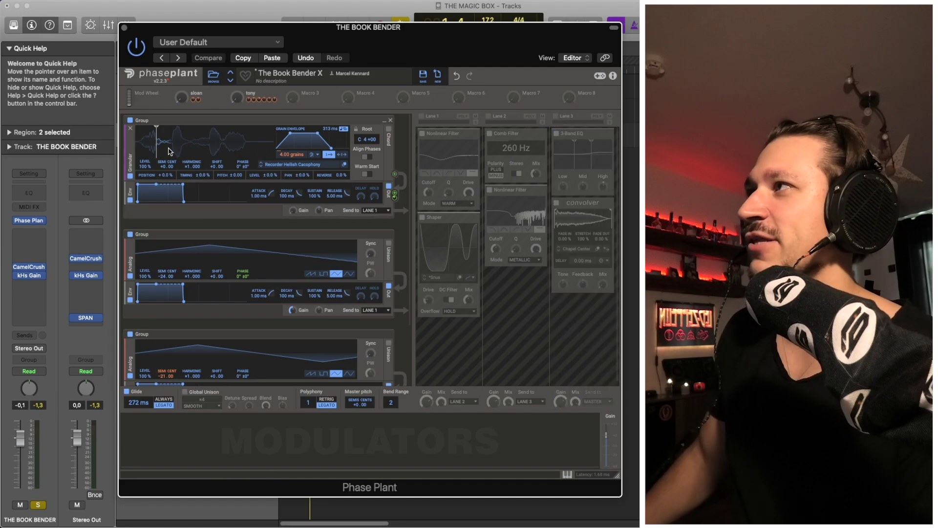
click(130, 234)
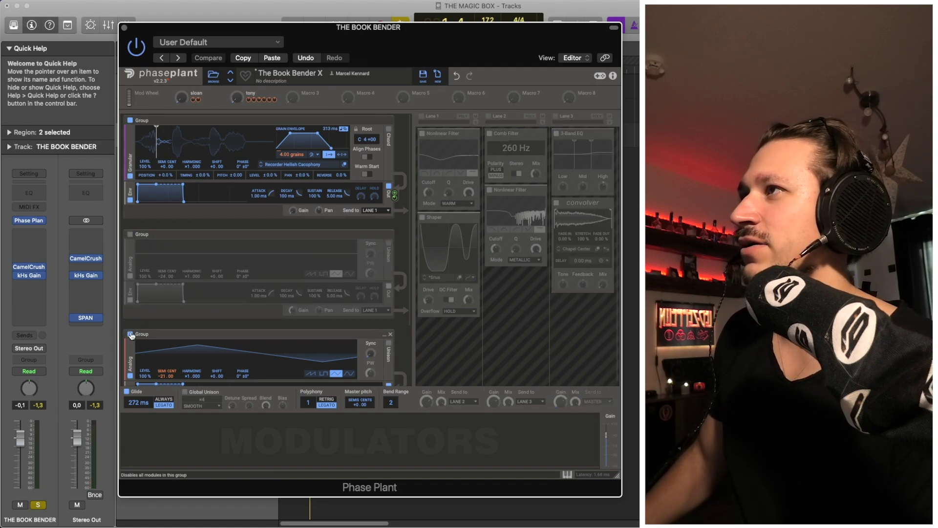
click(131, 335)
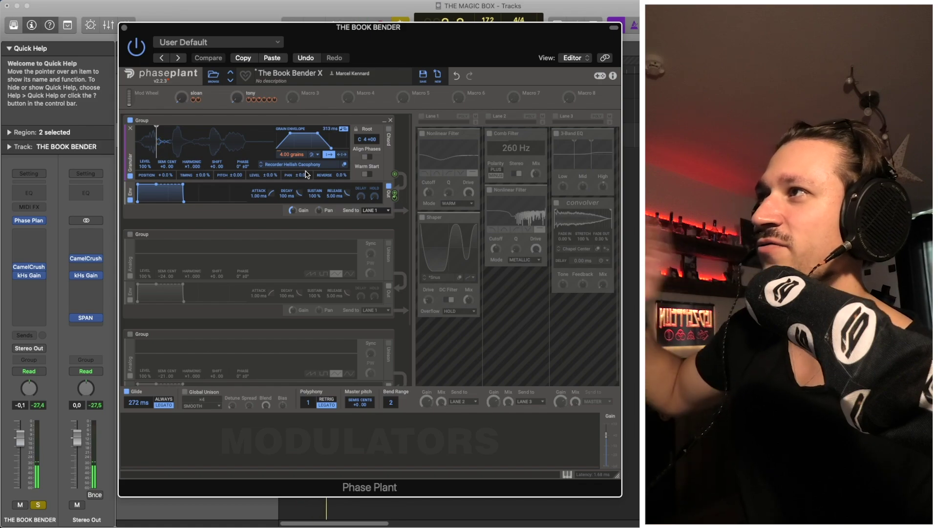
click(131, 234)
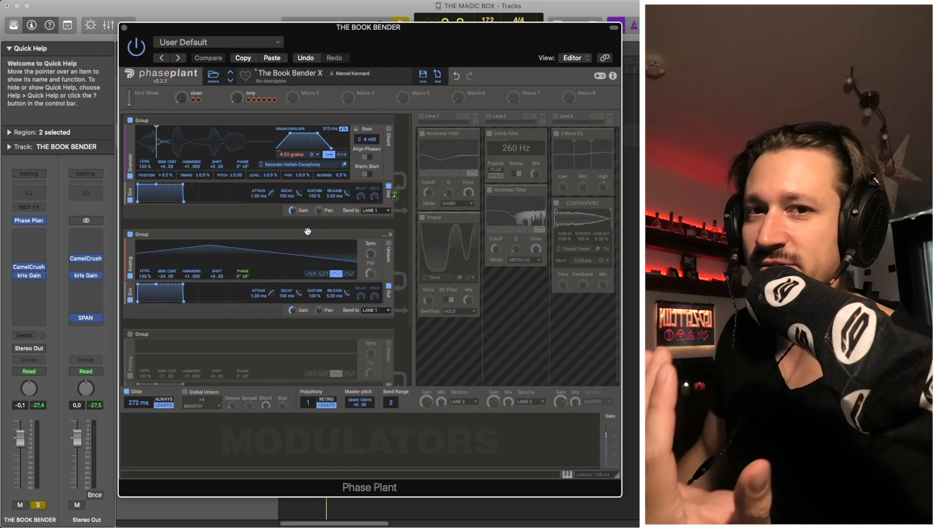
Route the granular envelope's Out to the analog group's Phase knob and audition the modulation
key(space)
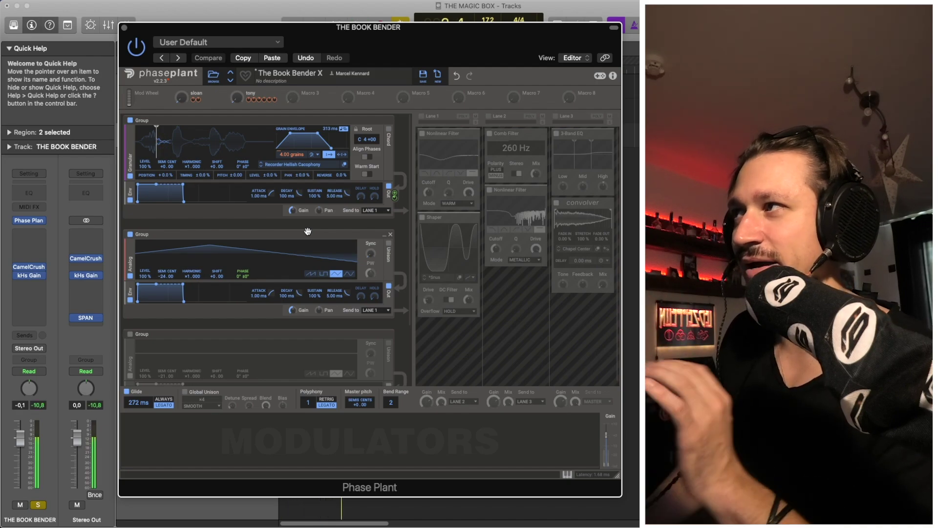
drag(396, 196, 396, 197)
drag(239, 287, 242, 286)
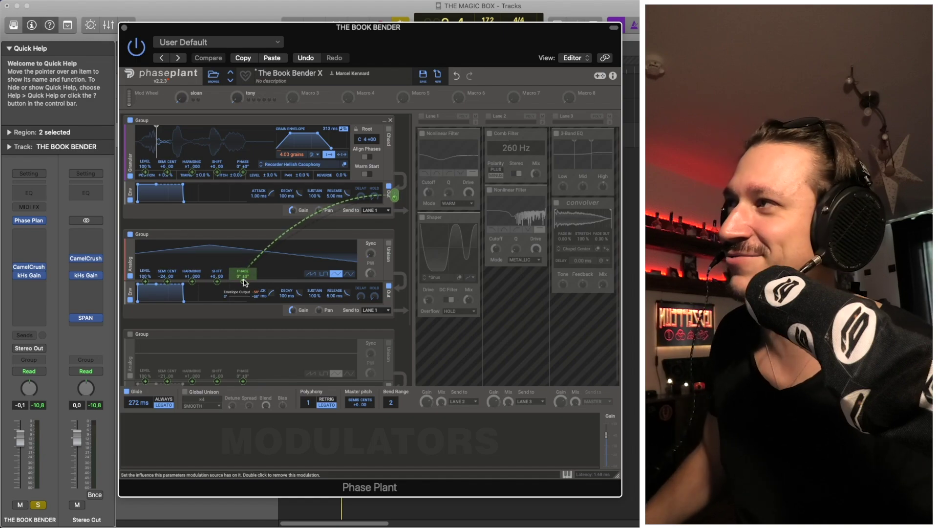
key(space)
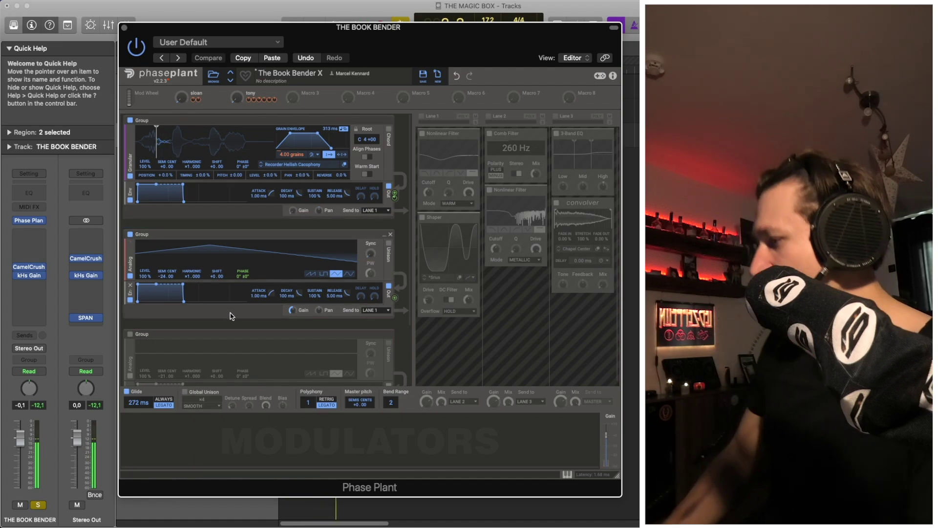
Re-enable the third generator group, its oscillator tuned to -23 semitones
scroll(215, 315, down, 3)
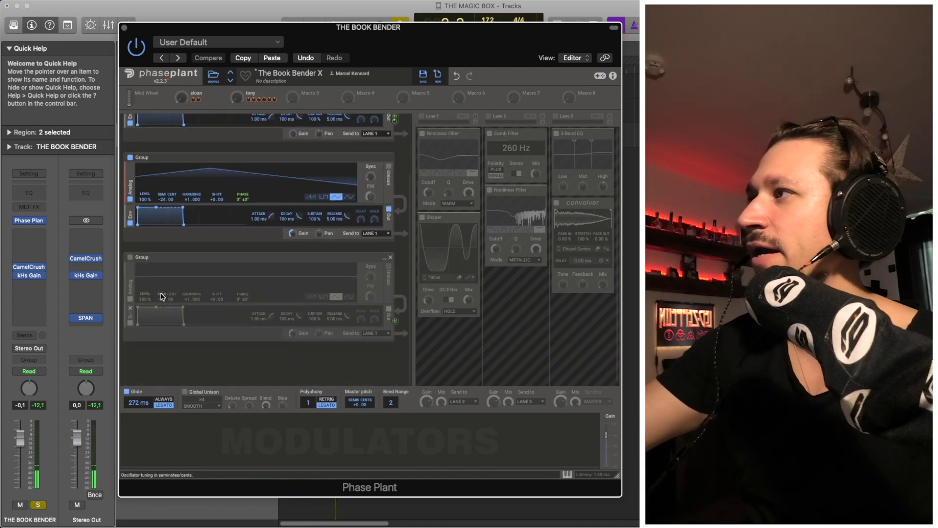
click(130, 257)
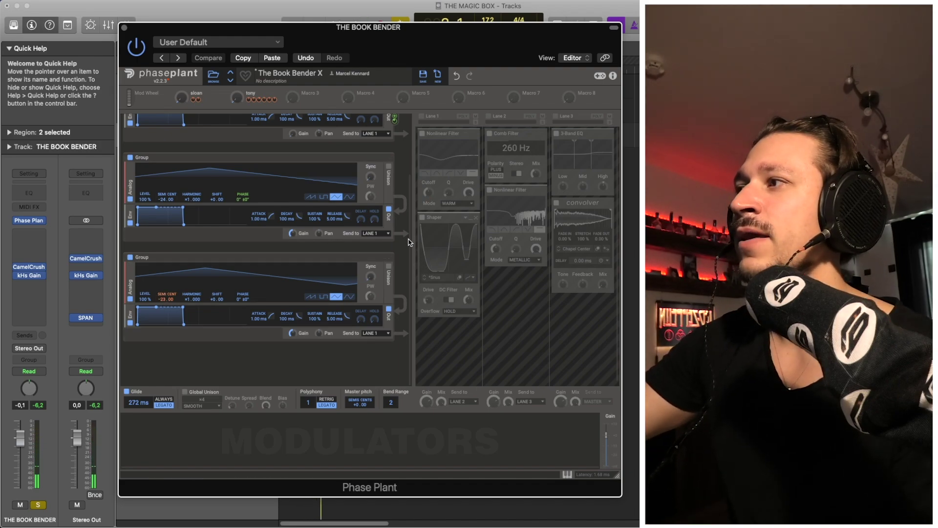
scroll(405, 232, up, 3)
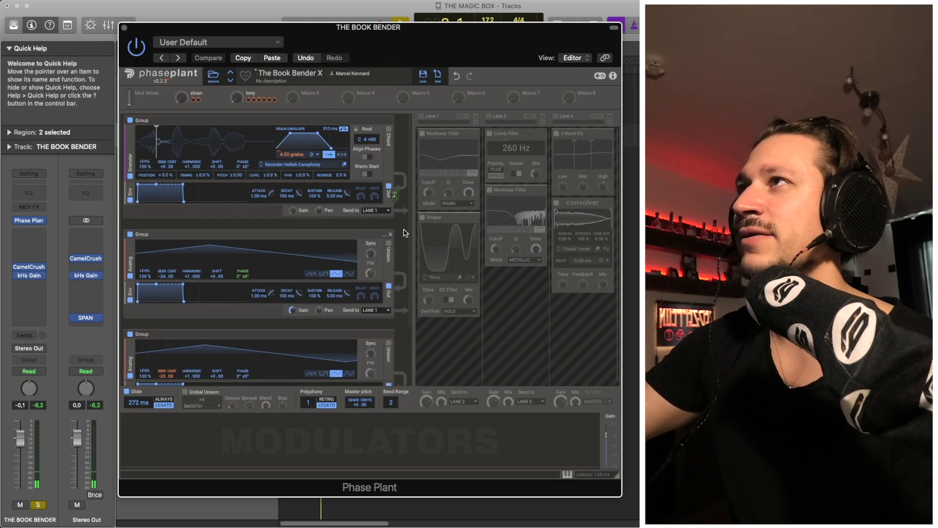
Re-enable effect Lane 1 and assign the sloan macro to Group 3's semitone tuning, auditioning both
click(423, 118)
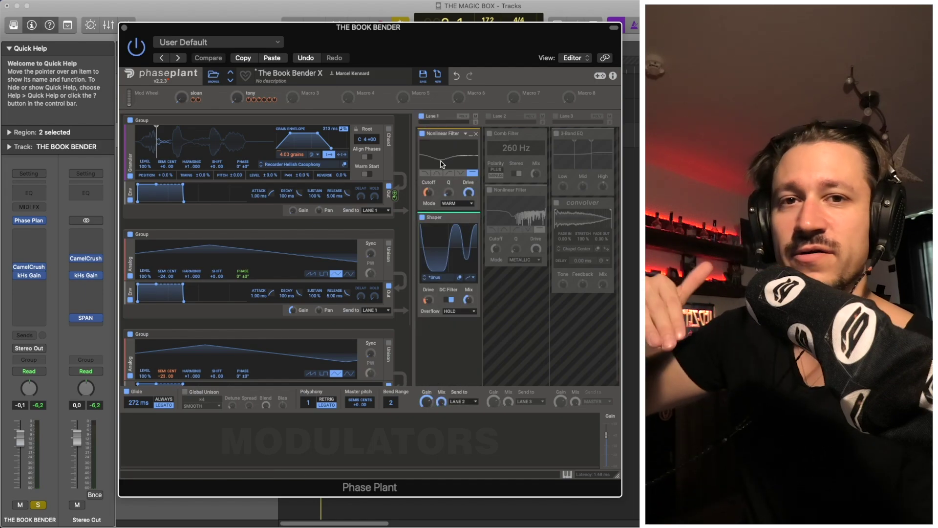
key(space)
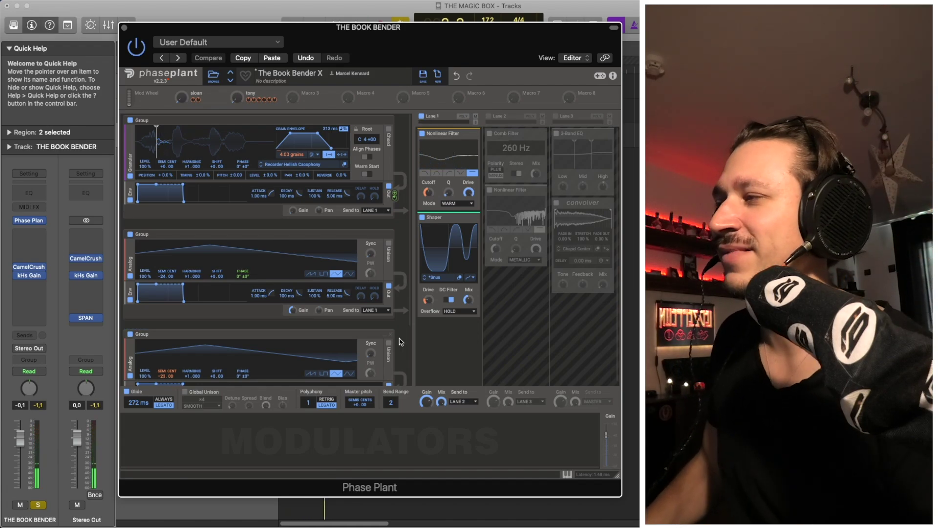
drag(182, 96, 166, 376)
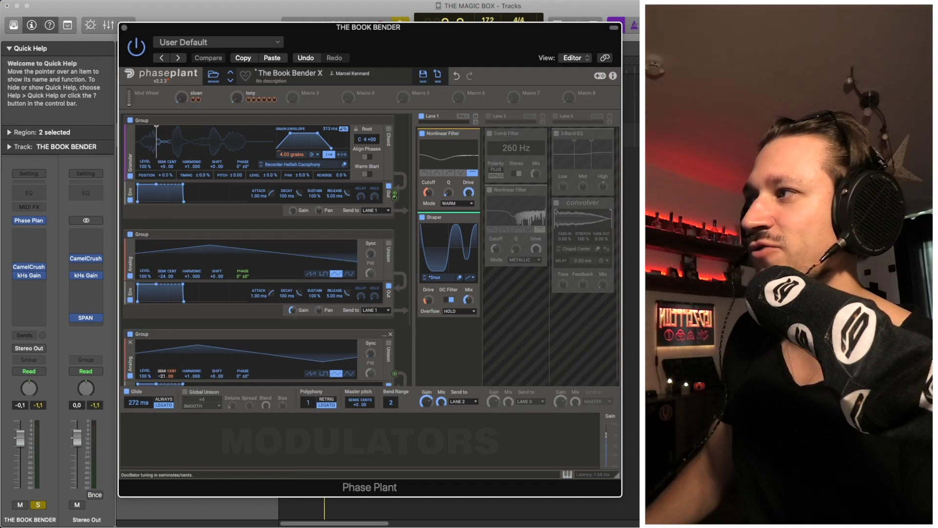
key(space)
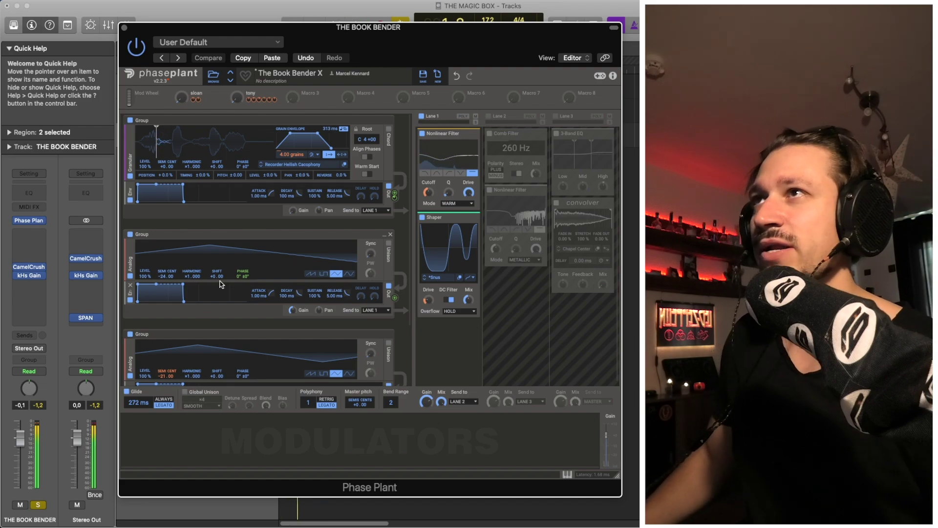
Re-enable effect Lanes 2 and 3 so comb filter, EQ and convolver process the sound, then play
click(488, 117)
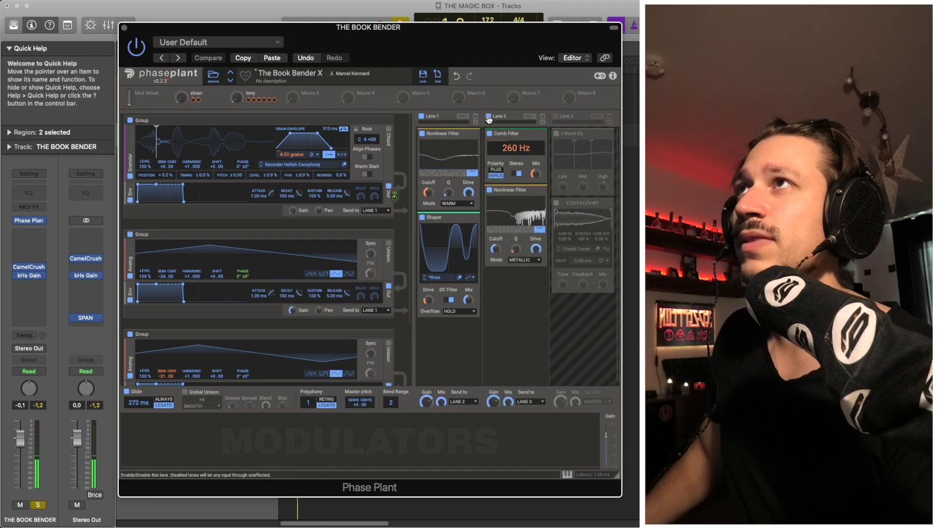
drag(431, 31, 414, 25)
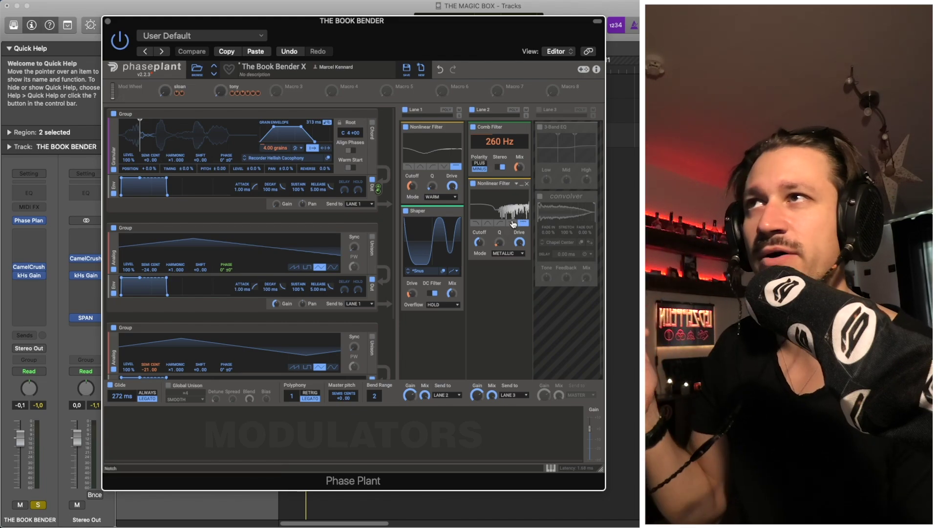
click(539, 109)
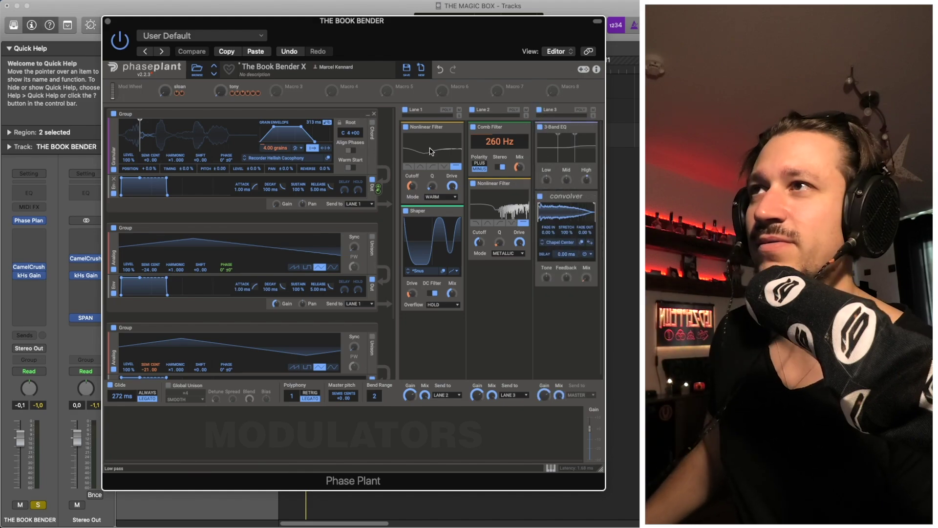
key(space)
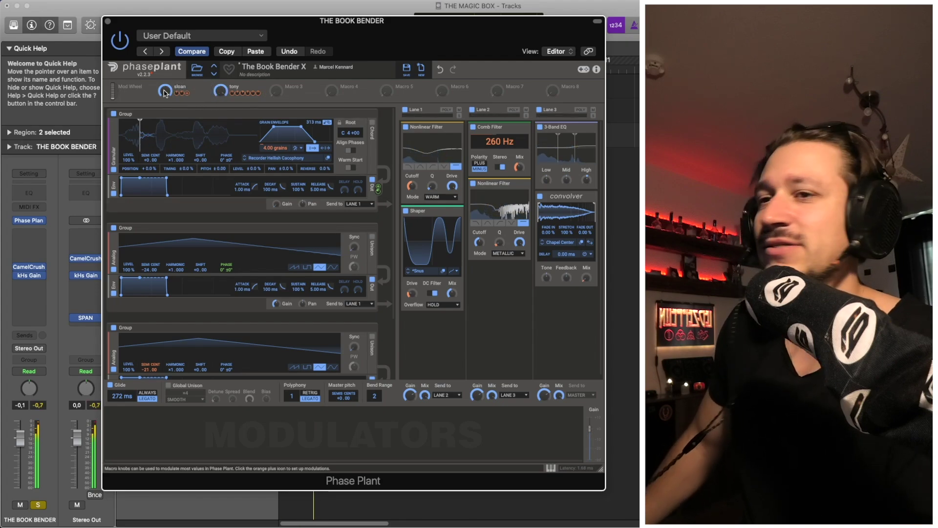
Close THE BOOK BENDER's Phase Plant window, clear the region selection, and briefly play the project
click(108, 23)
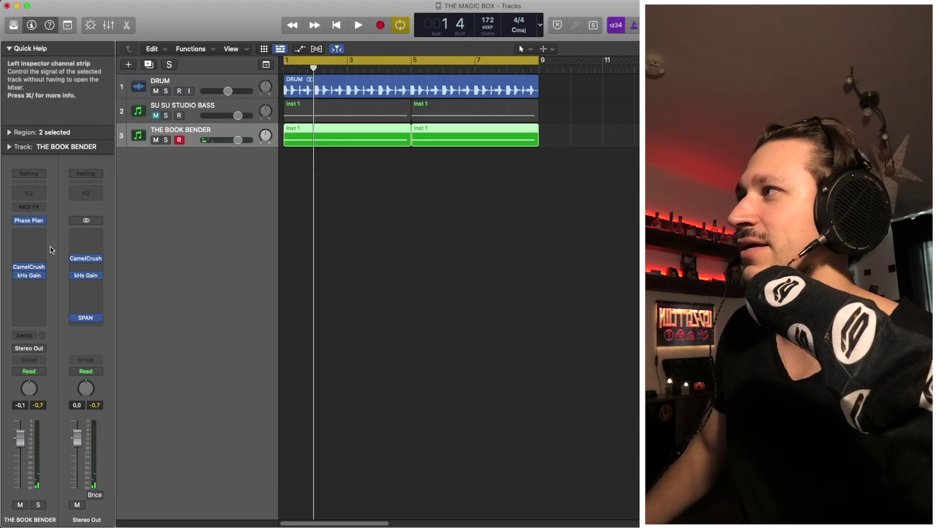
click(29, 220)
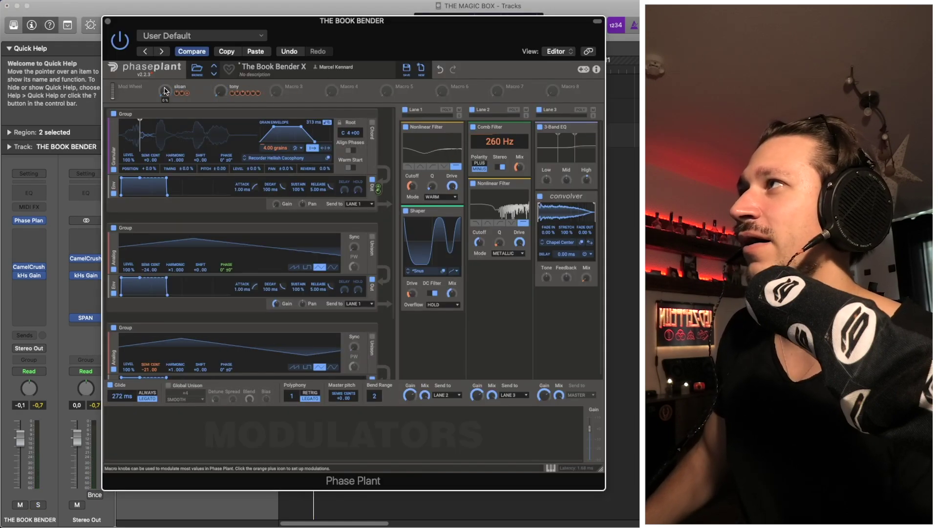
click(108, 21)
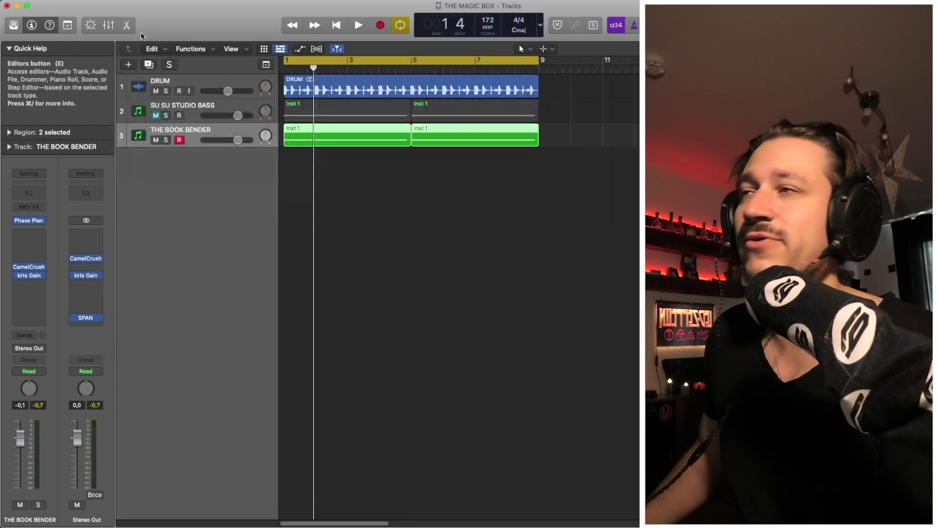
click(430, 211)
key(space)
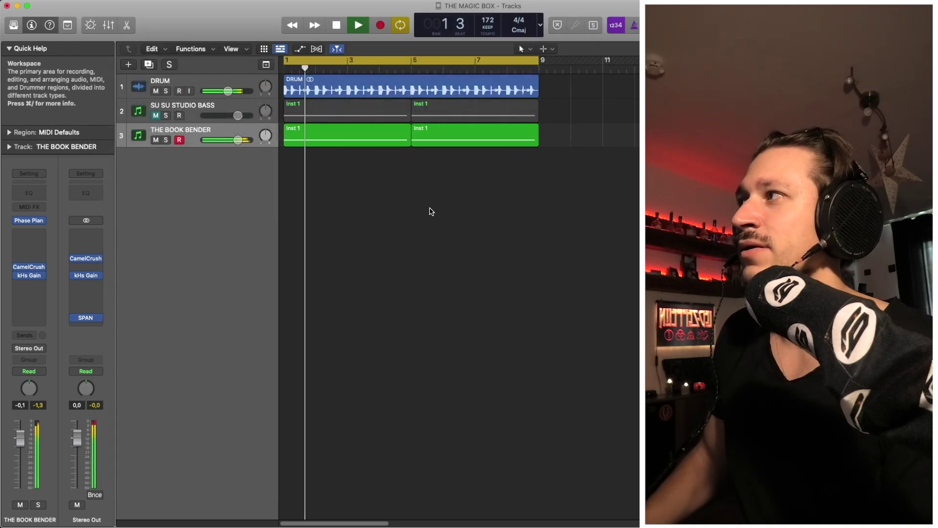
key(space)
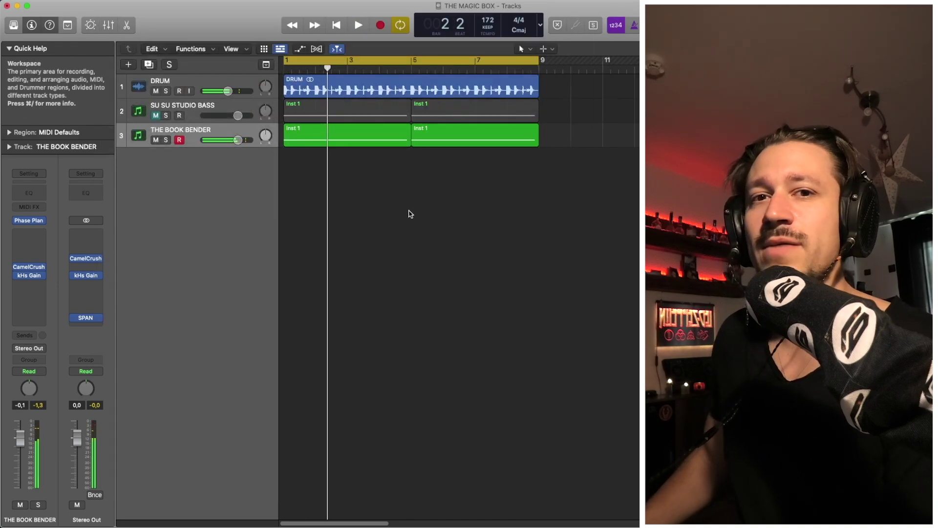
Unmute SU SU STUDIO BASS, mute THE BOOK BENDER, and play the bass patch on its own
click(156, 115)
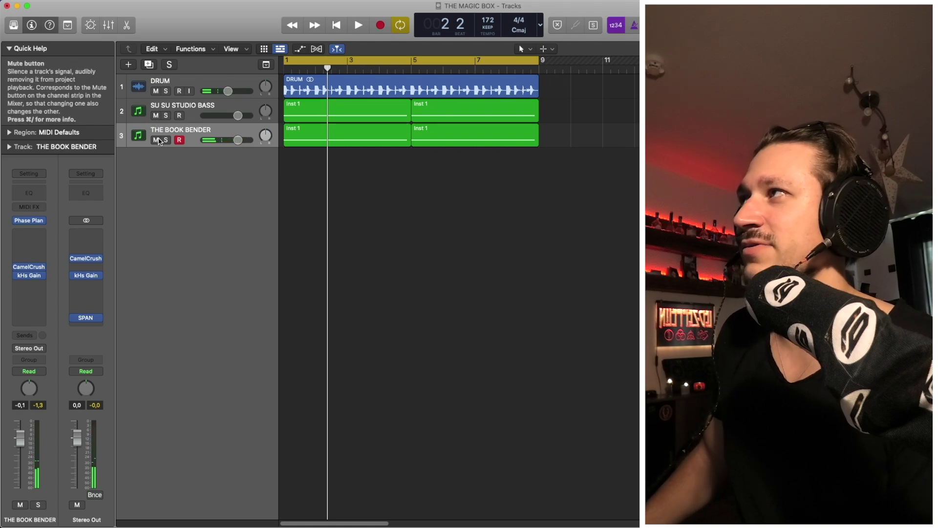
click(156, 140)
click(215, 109)
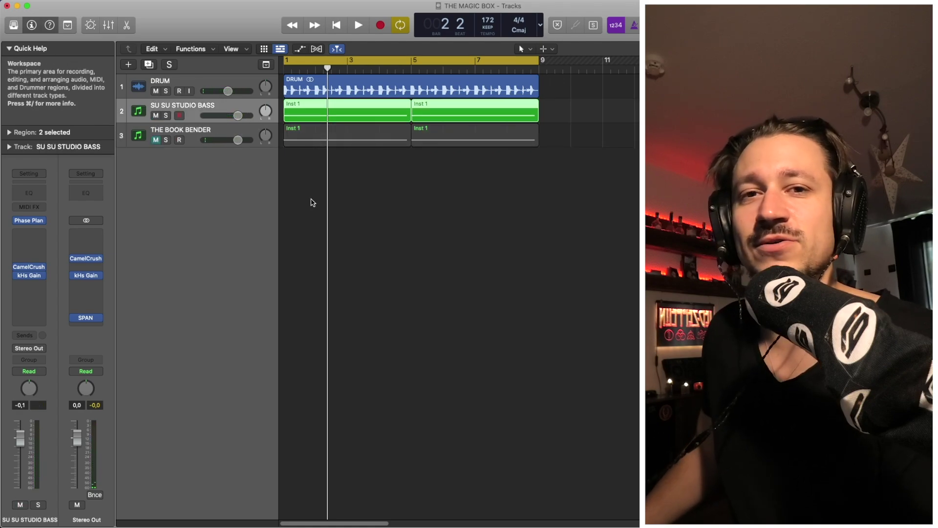
key(space)
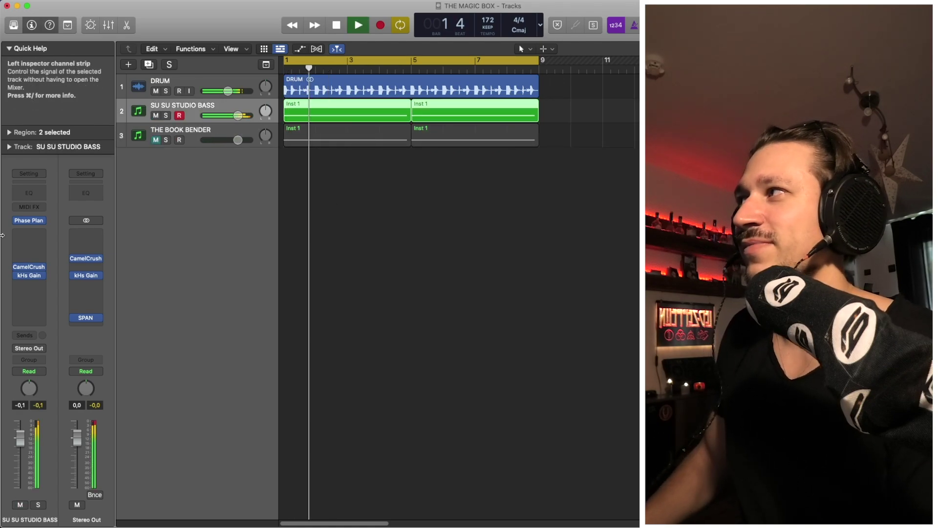
key(space)
click(29, 220)
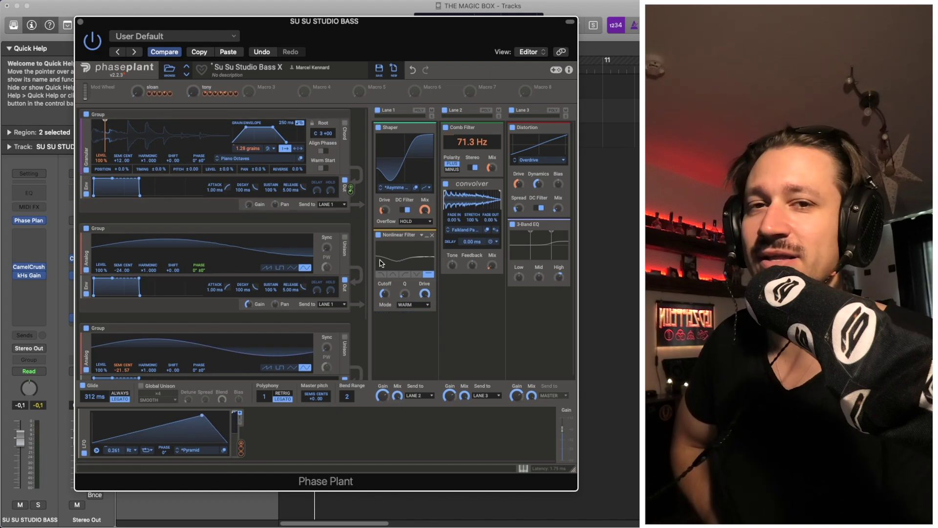
click(79, 22)
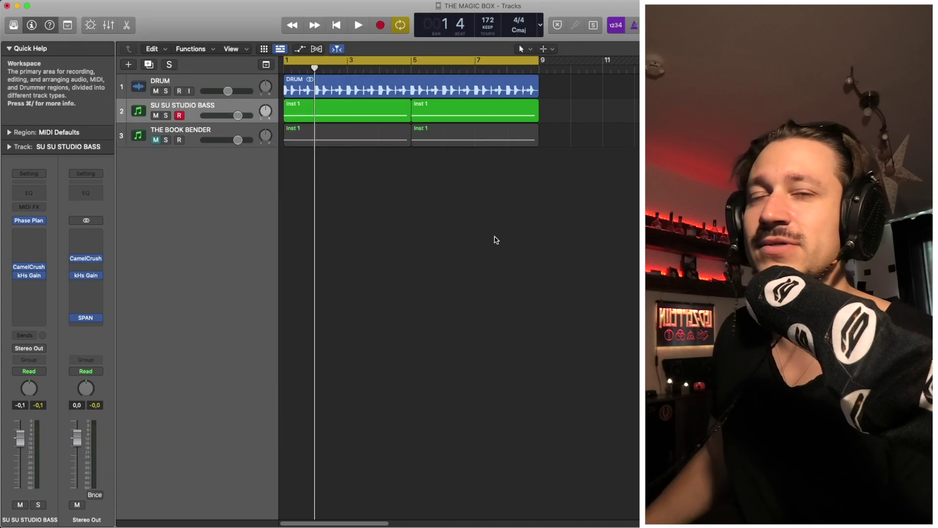
key(space)
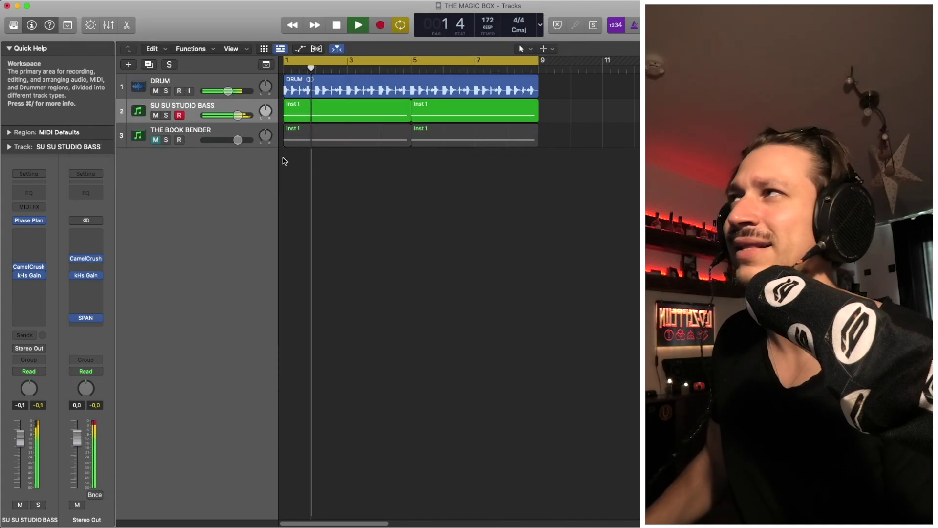
key(space)
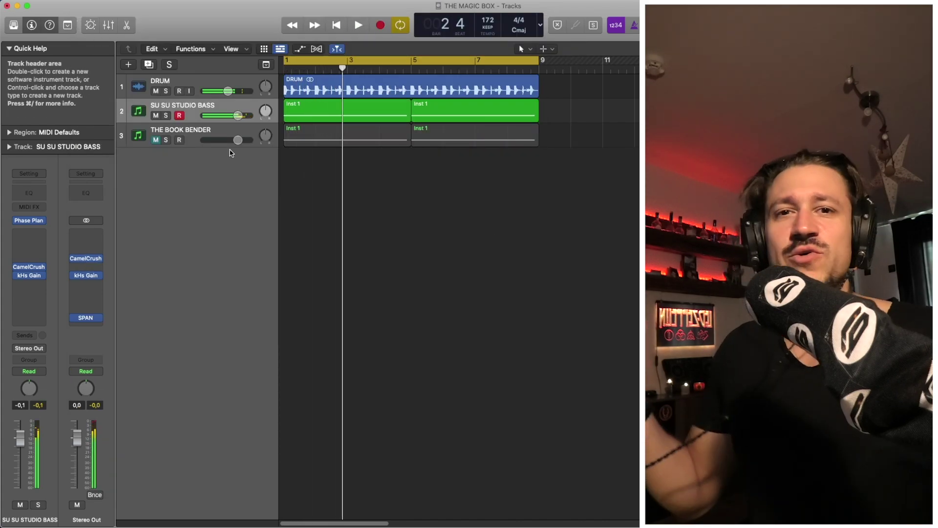